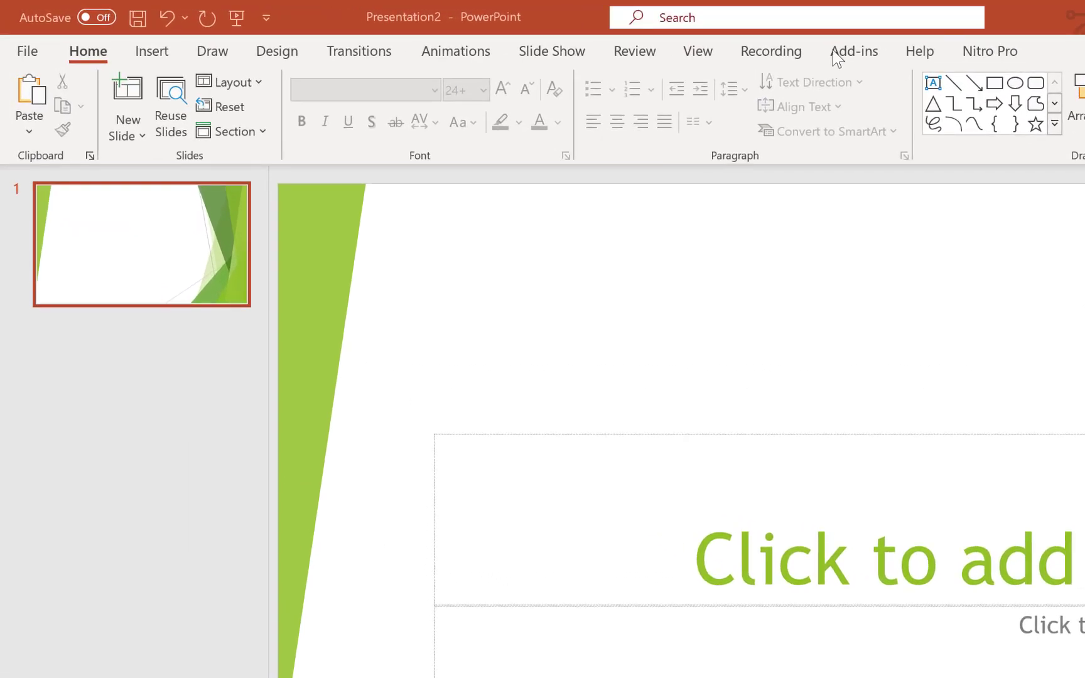
Open the Home tab's Reuse Slides pane to browse the recommended presentations
click(169, 101)
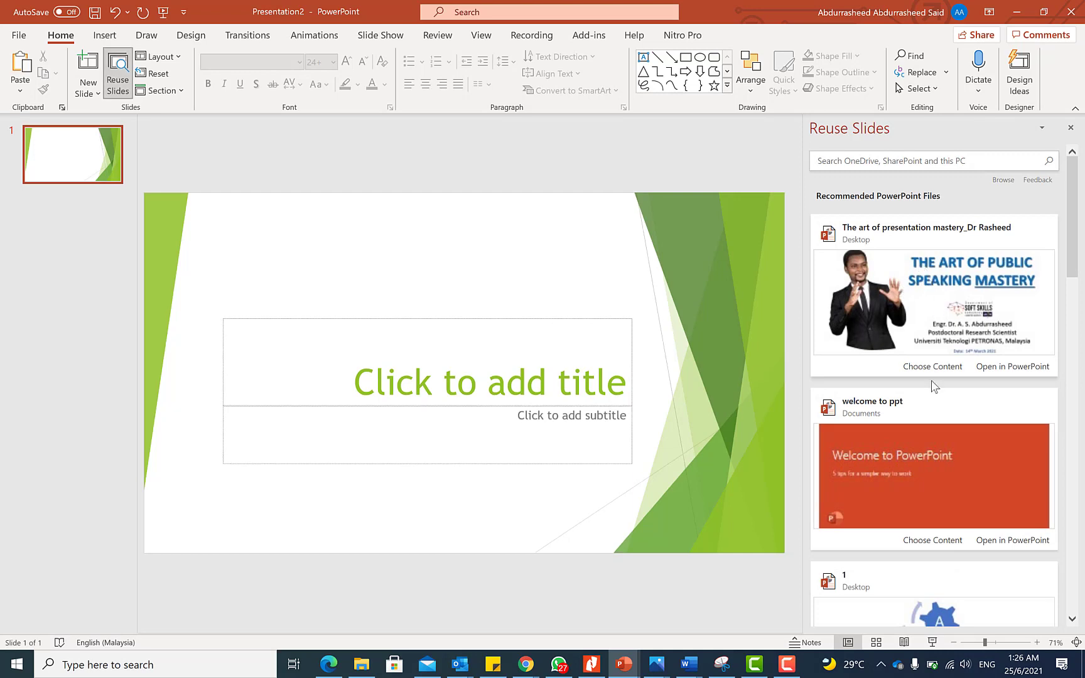
scroll(933, 386, down, 3)
scroll(934, 398, down, 3)
scroll(932, 413, down, 2)
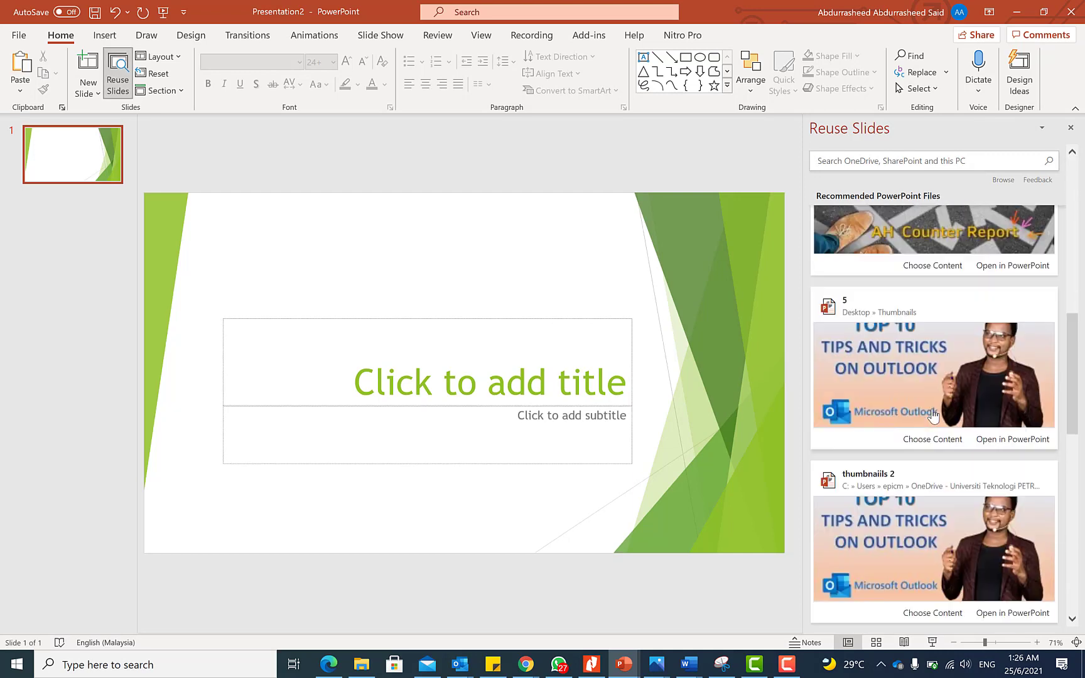
scroll(933, 414, down, 2)
scroll(932, 414, down, 3)
scroll(932, 413, down, 3)
scroll(932, 413, down, 2)
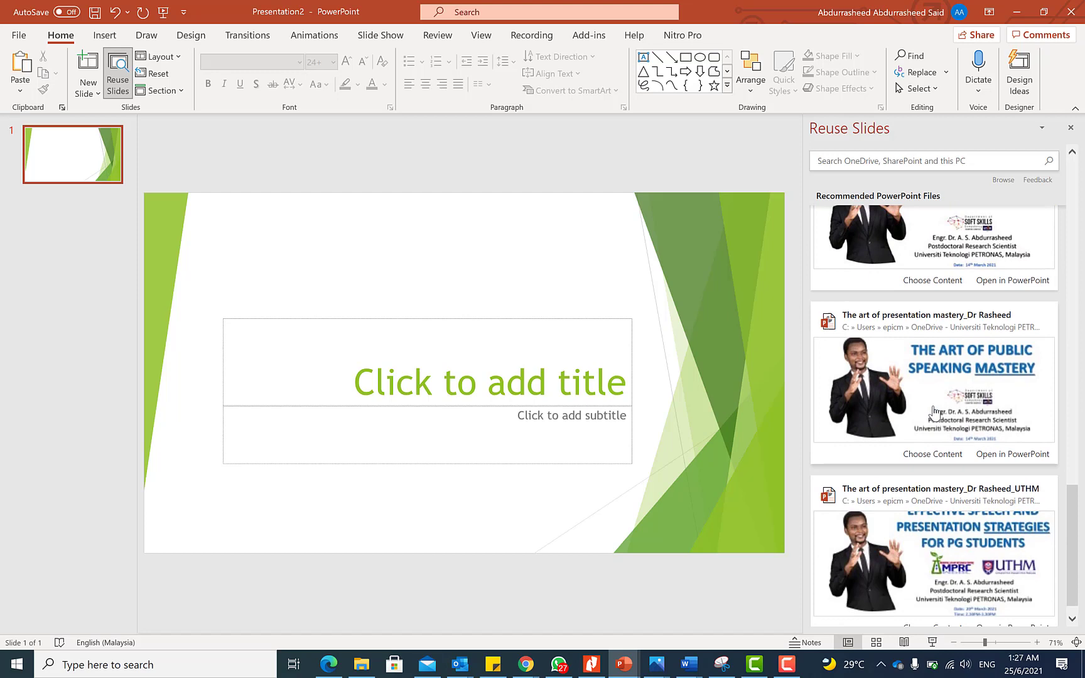
scroll(932, 413, down, 3)
scroll(932, 414, down, 3)
scroll(932, 414, down, 3)
scroll(932, 414, down, 3)
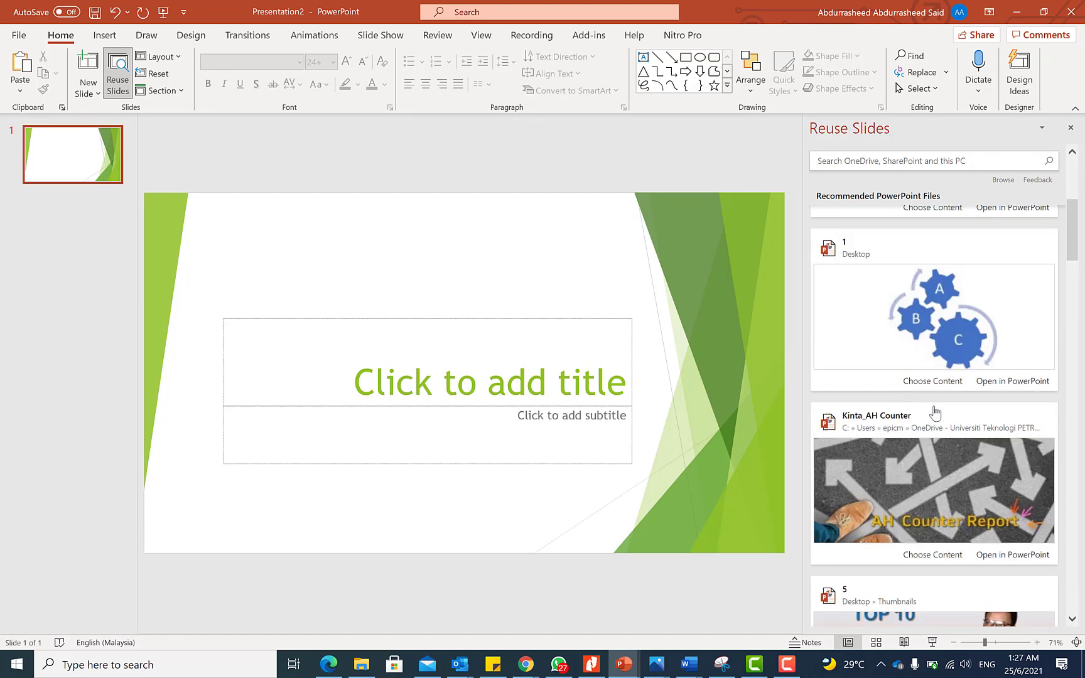
scroll(934, 413, up, 3)
scroll(934, 412, up, 2)
scroll(934, 412, down, 3)
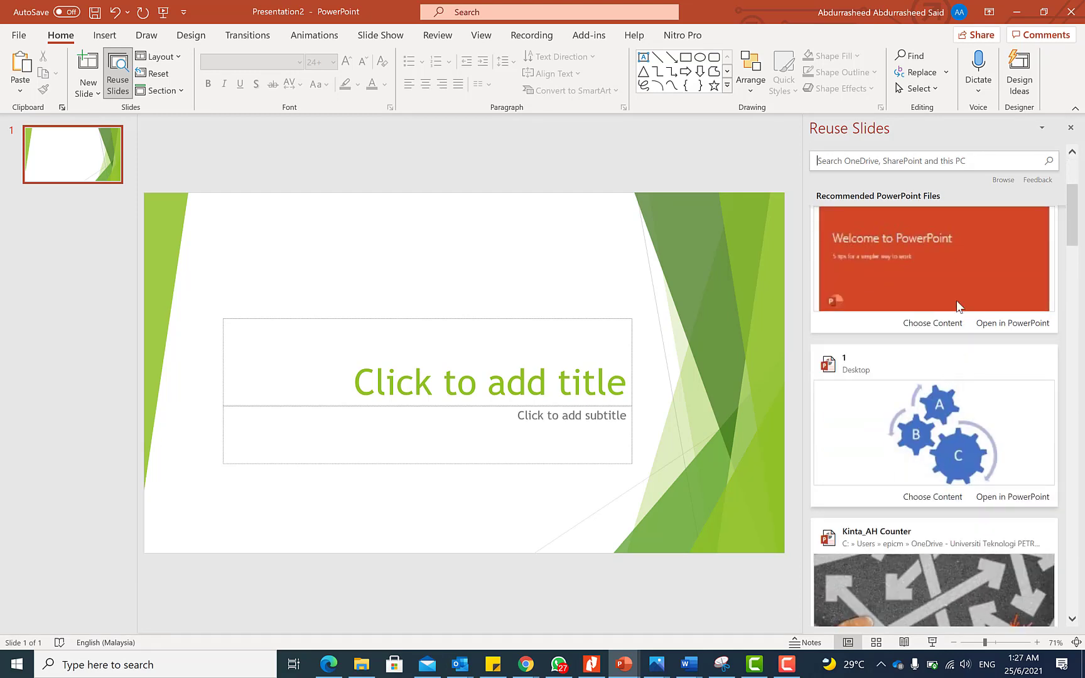
From 'welcome to ppt', insert the Designer, Morph, Working together and Tell Me slides
click(964, 253)
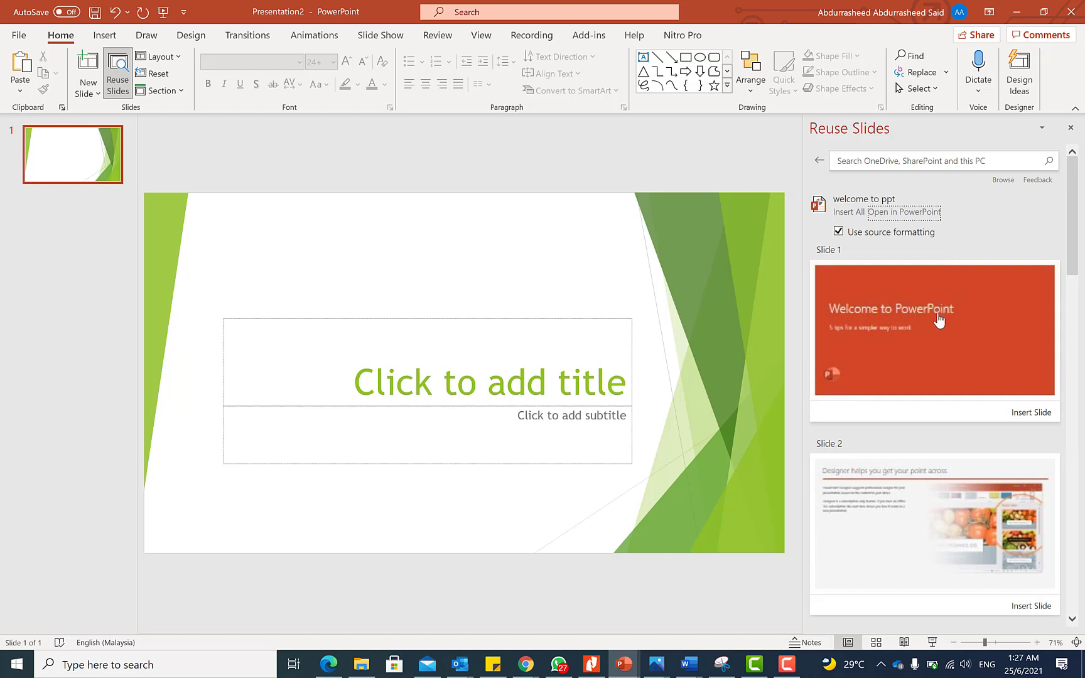
scroll(937, 400, down, 3)
scroll(938, 399, down, 2)
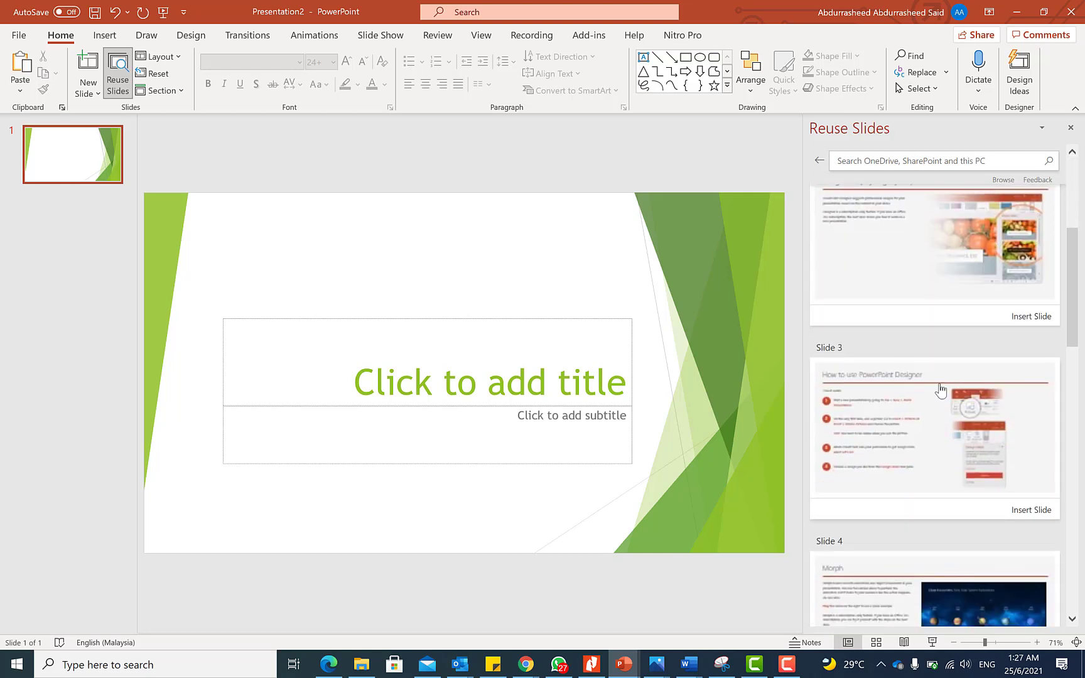
scroll(937, 395, down, 2)
scroll(941, 389, down, 3)
scroll(941, 388, down, 2)
scroll(941, 387, up, 3)
scroll(952, 315, up, 3)
click(948, 303)
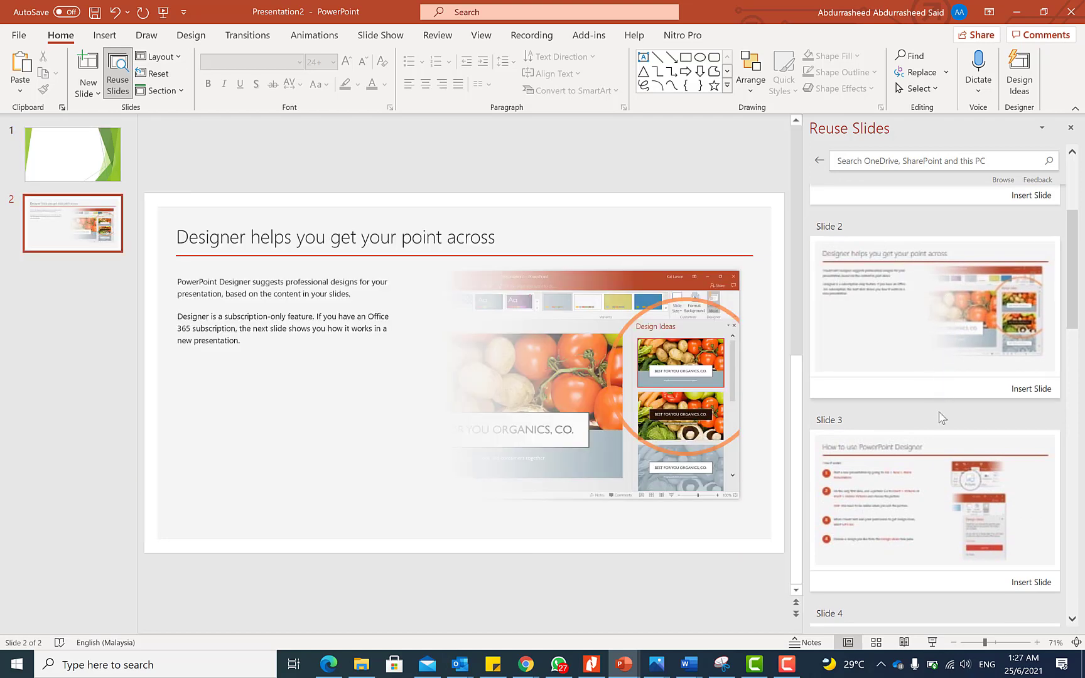
scroll(941, 415, down, 3)
scroll(948, 441, down, 3)
click(948, 449)
scroll(948, 449, down, 3)
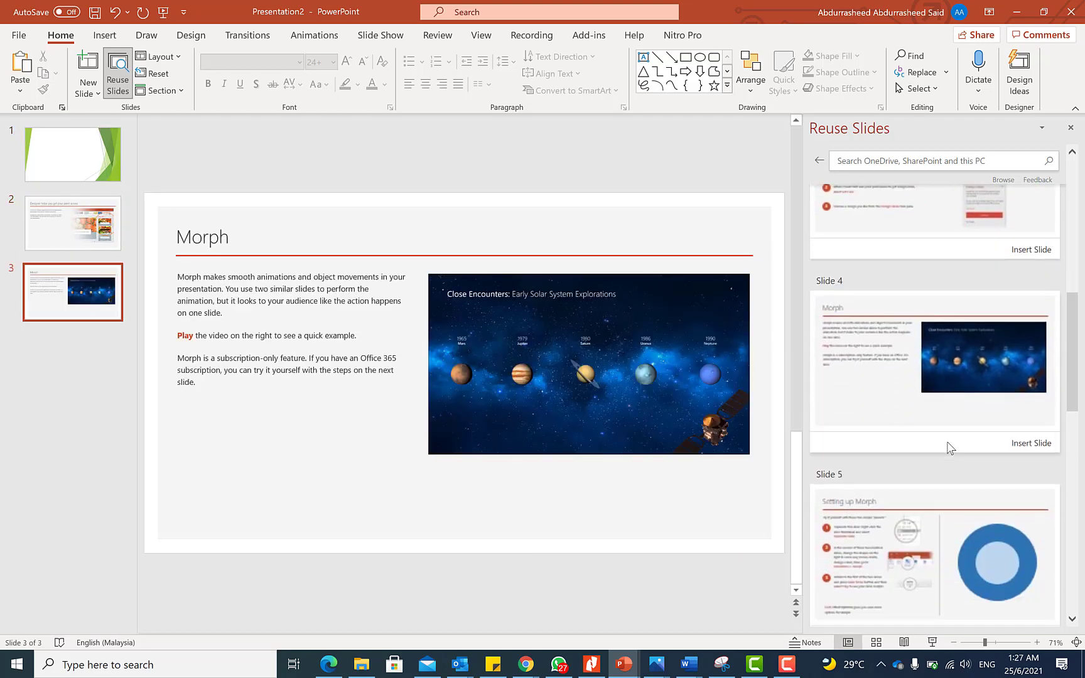
scroll(948, 445, down, 3)
scroll(948, 429, down, 3)
scroll(948, 427, down, 1)
click(948, 356)
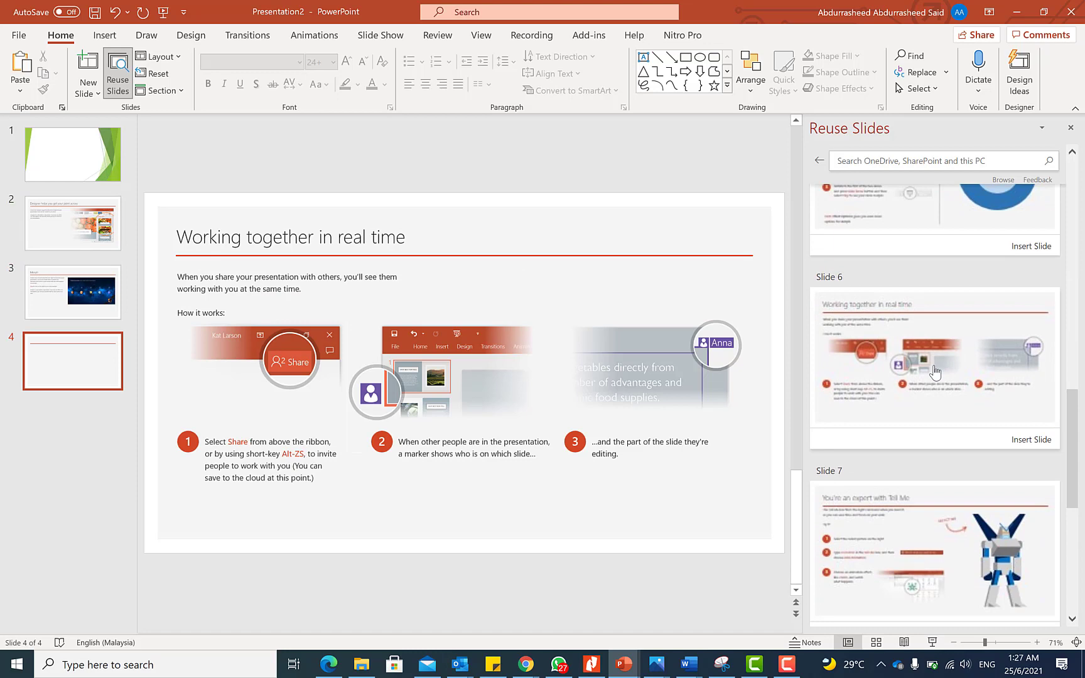
scroll(931, 469, down, 3)
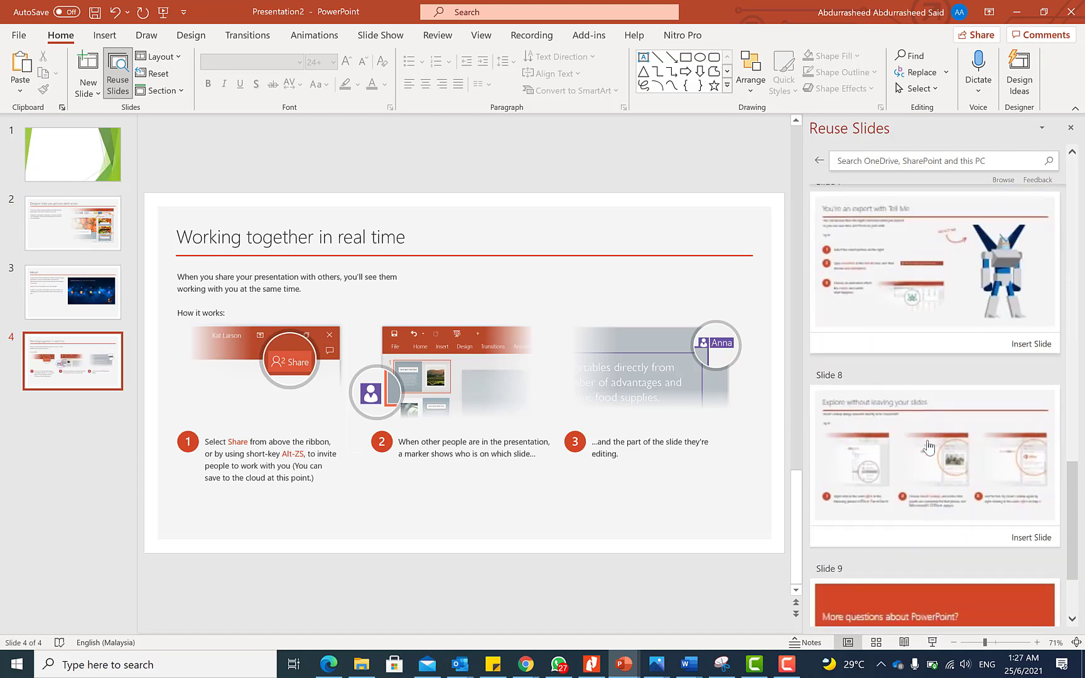
click(934, 311)
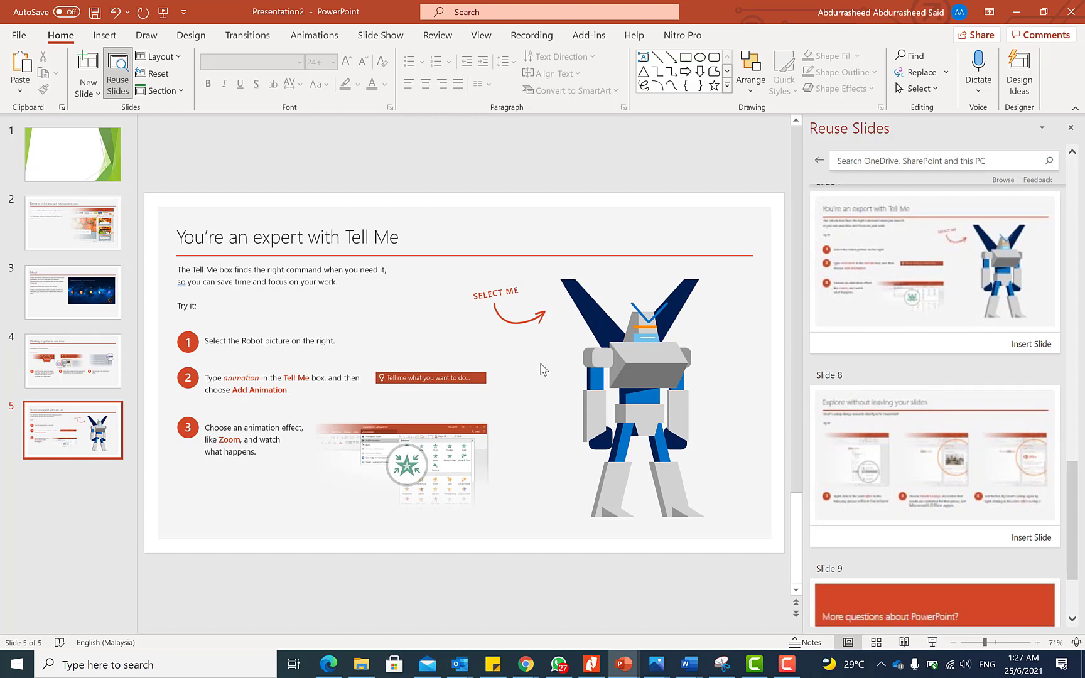
scroll(918, 368, up, 4)
scroll(919, 368, up, 4)
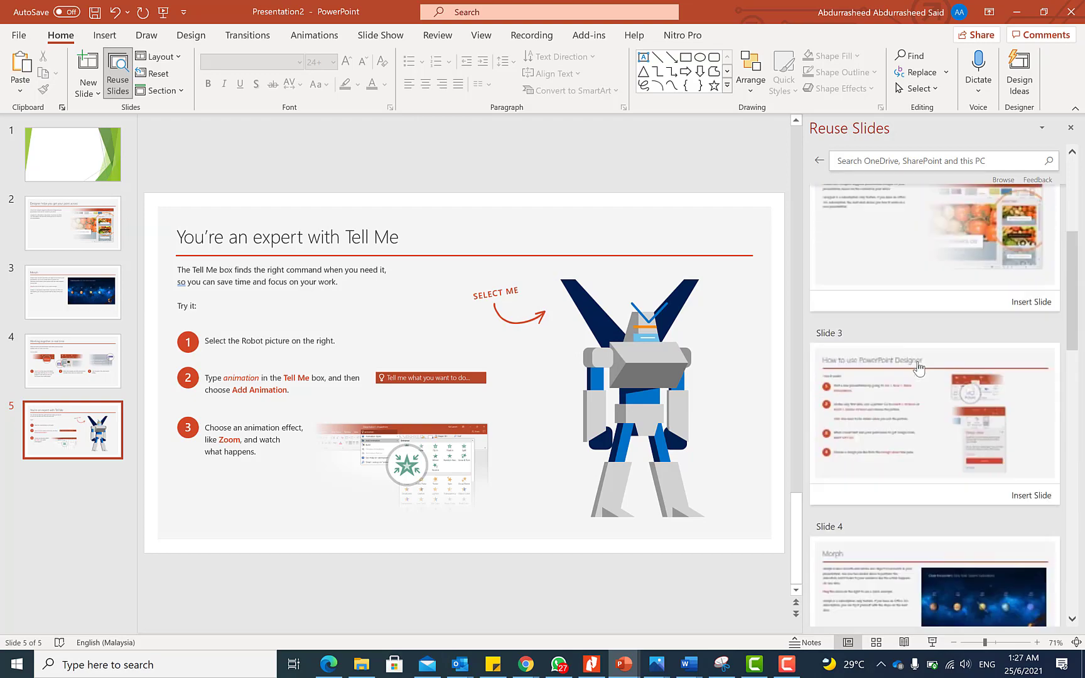
scroll(919, 368, up, 4)
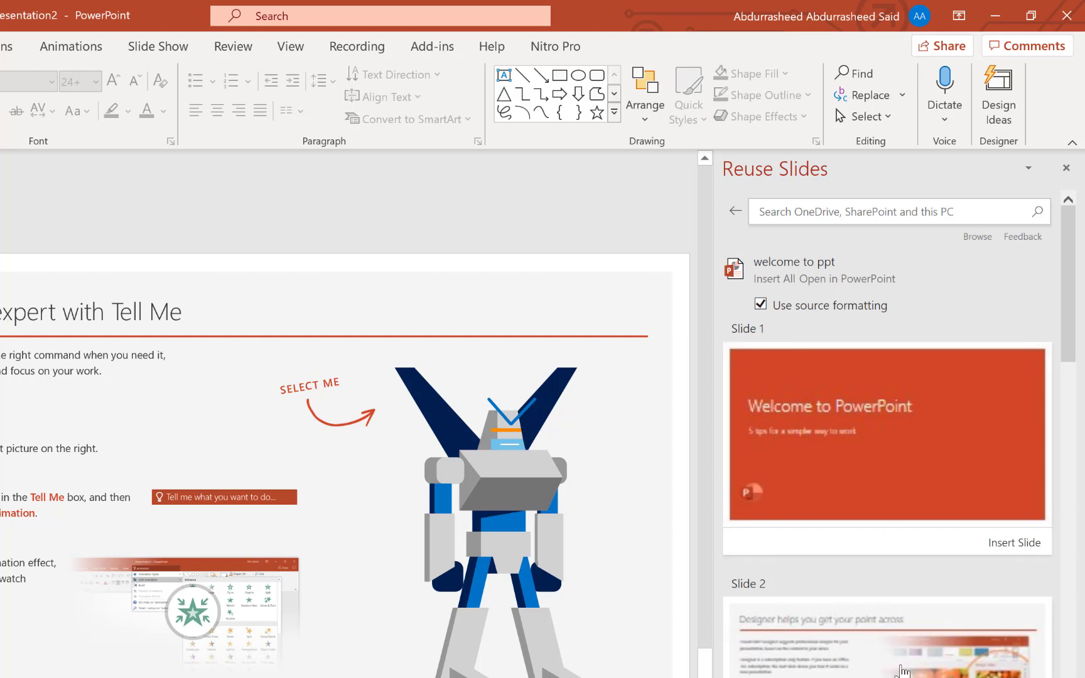
Turn off Use source formatting and insert the Welcome to PowerPoint slide after slide 1
click(760, 305)
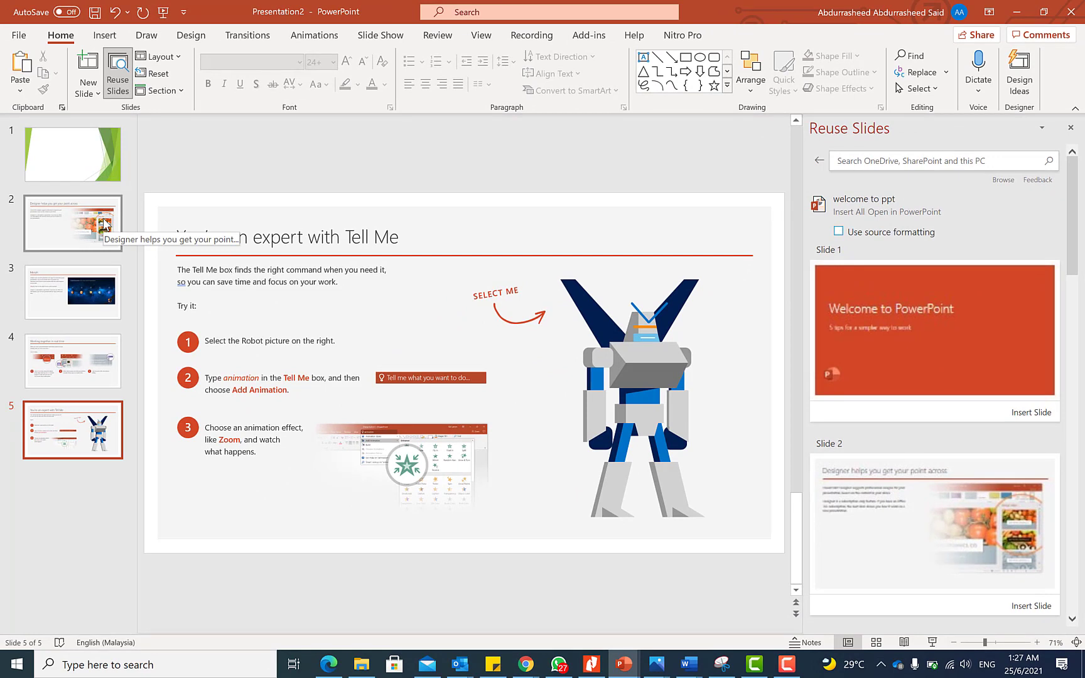
click(85, 158)
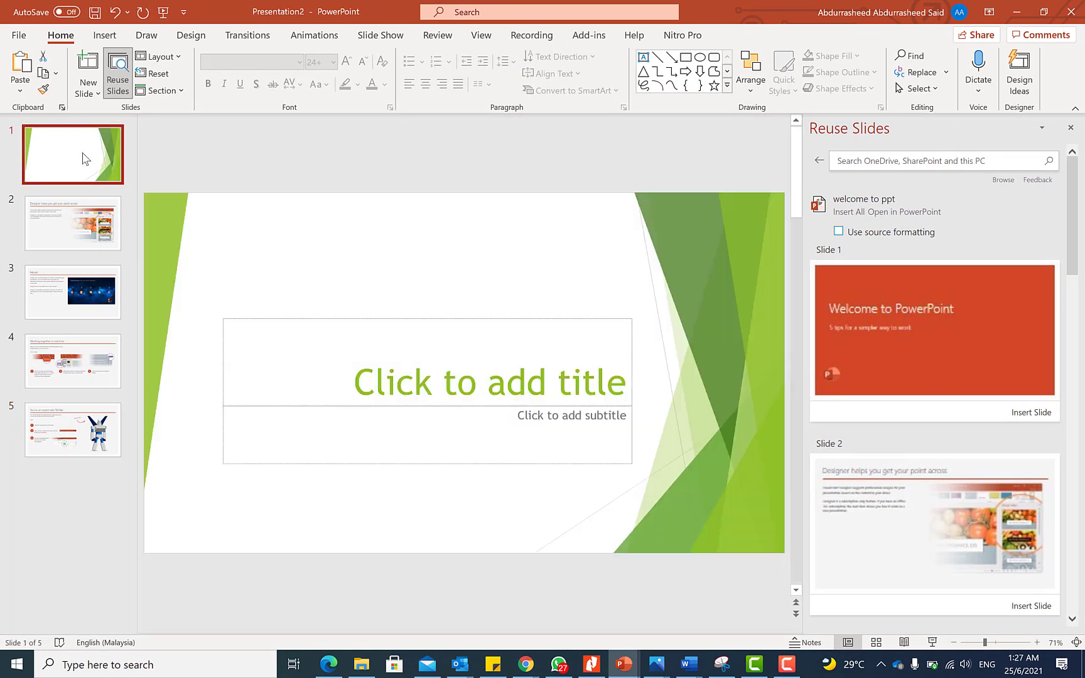
click(962, 310)
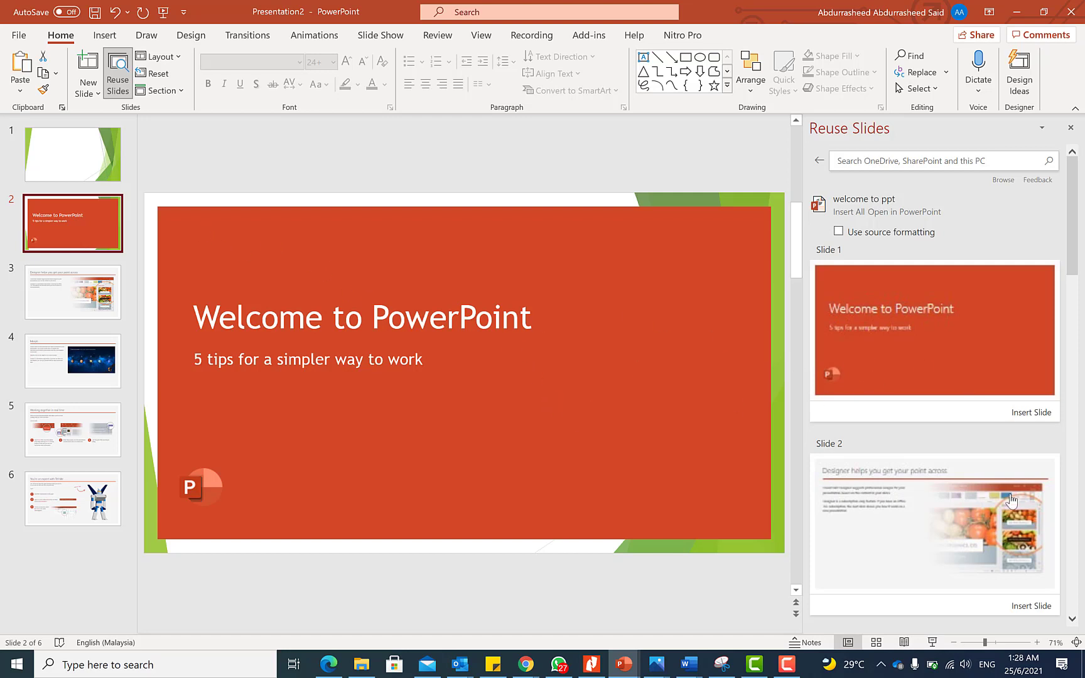
Insert the Designer slide from 'welcome to ppt' as slide 3
click(938, 548)
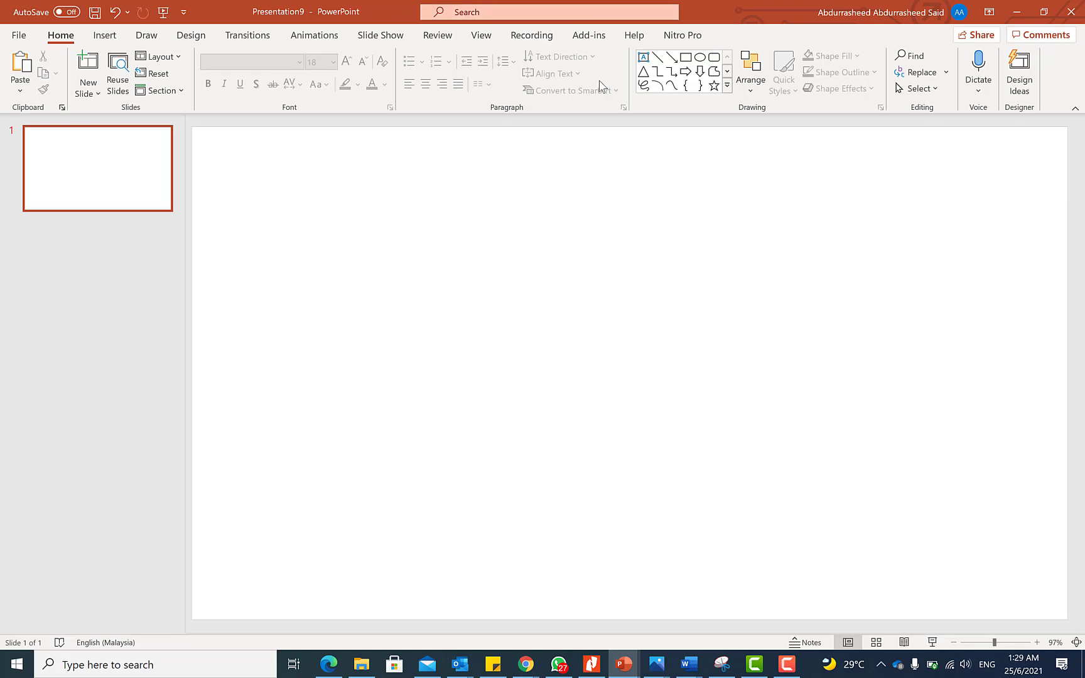
Draw a large circle near the slide centre with a 4½ pt dark orange outline
click(700, 58)
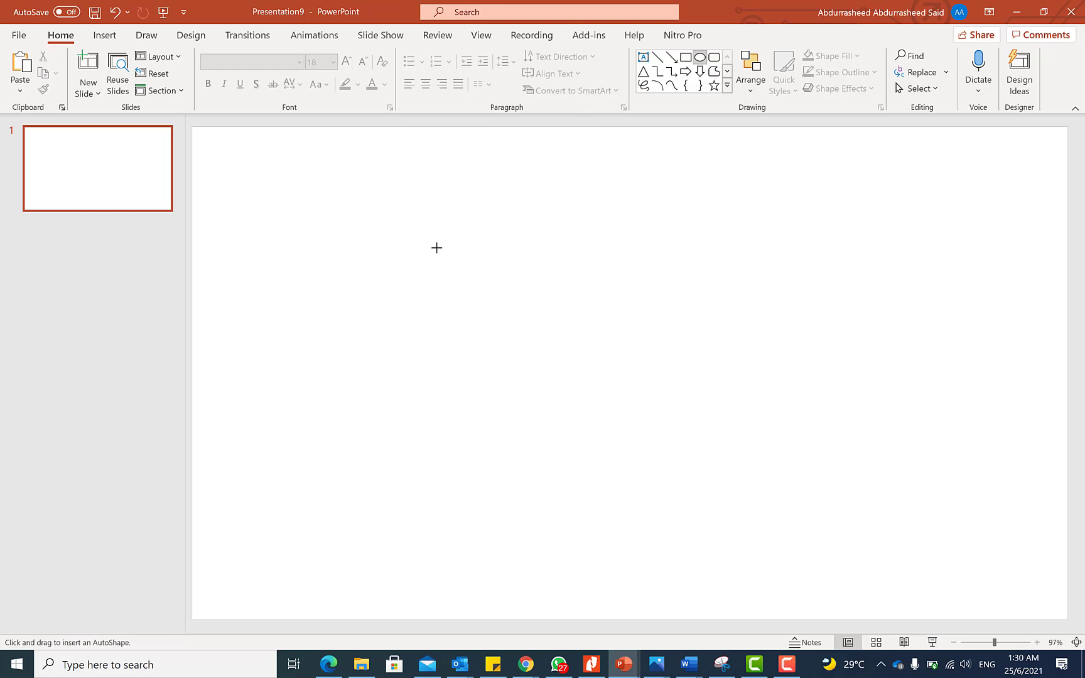
drag(436, 250, 678, 506)
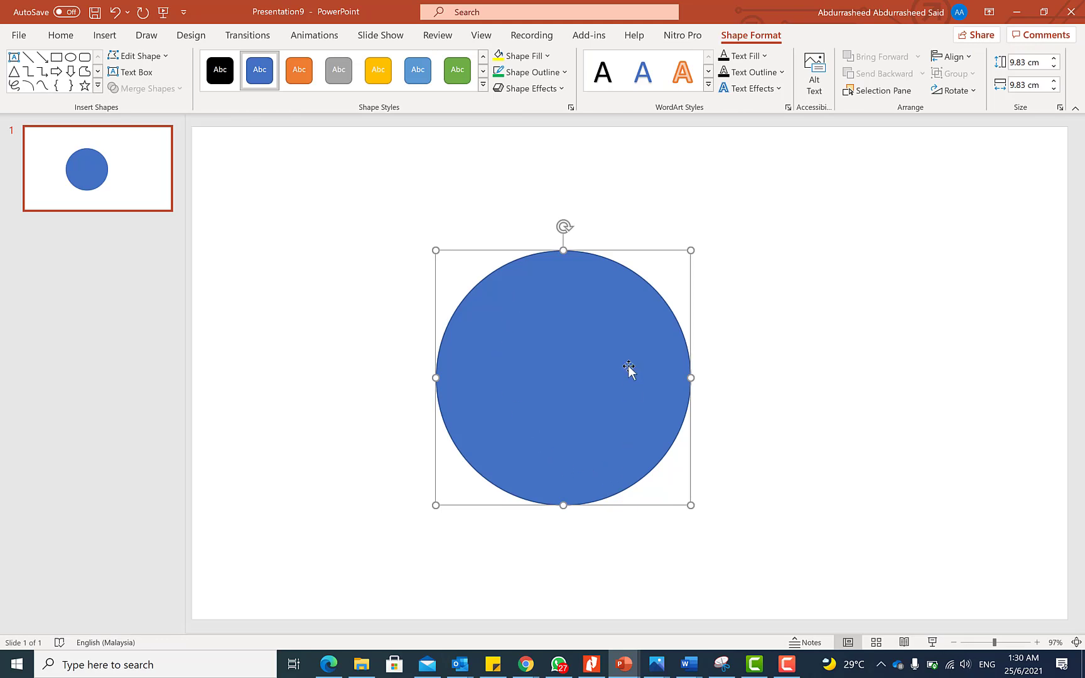
click(566, 72)
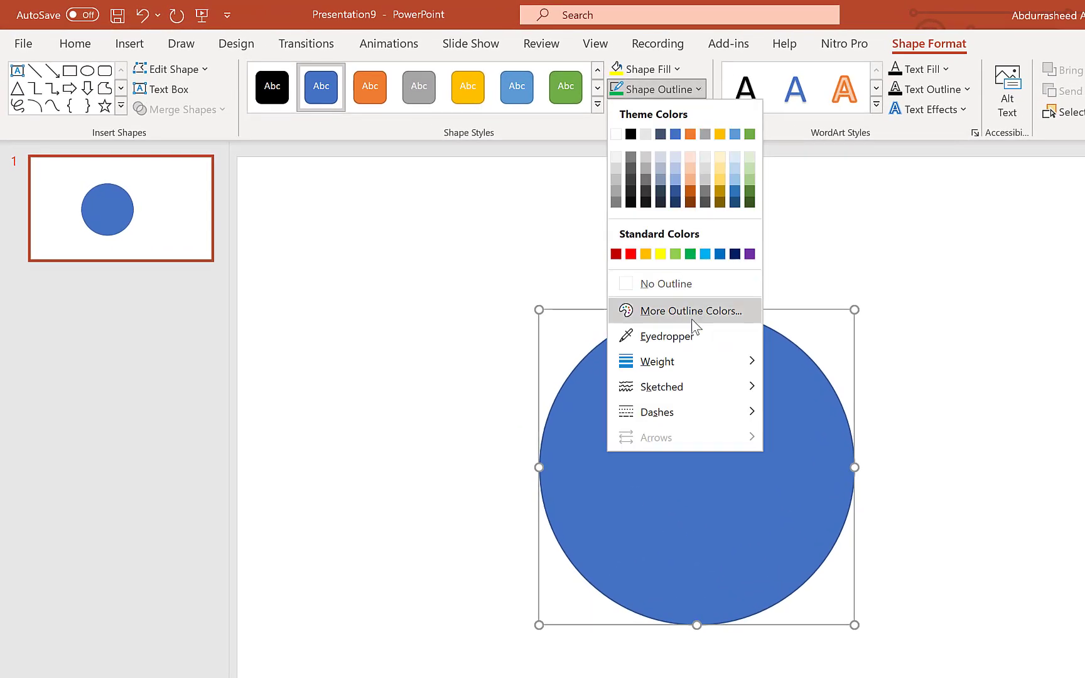
mouse_move(657, 361)
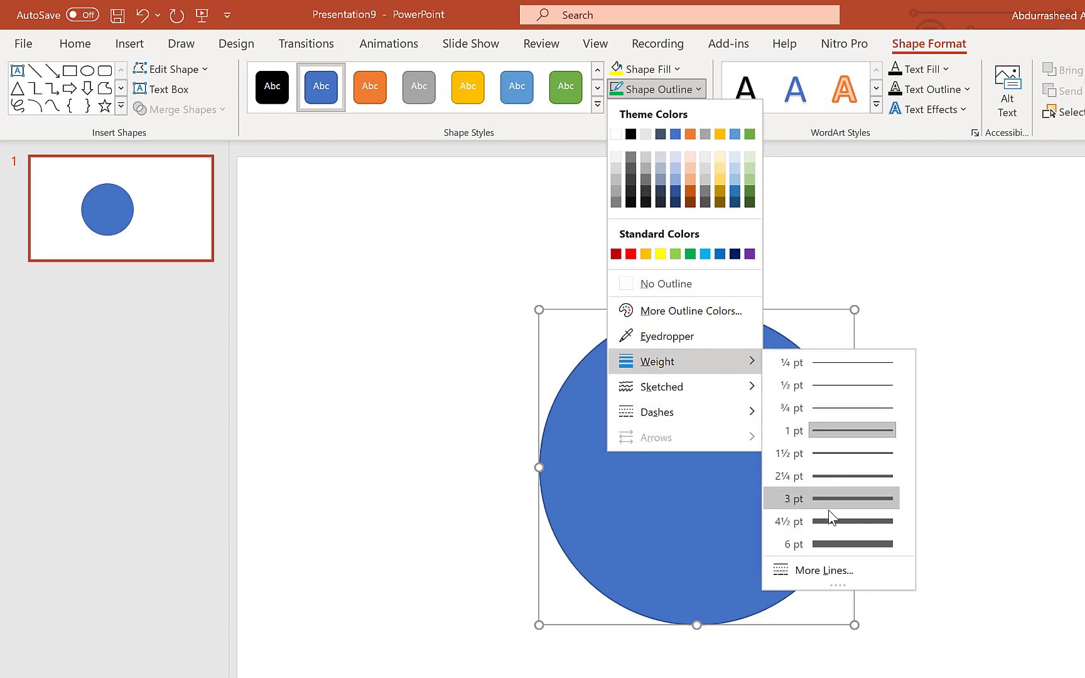
click(830, 521)
click(656, 89)
click(689, 134)
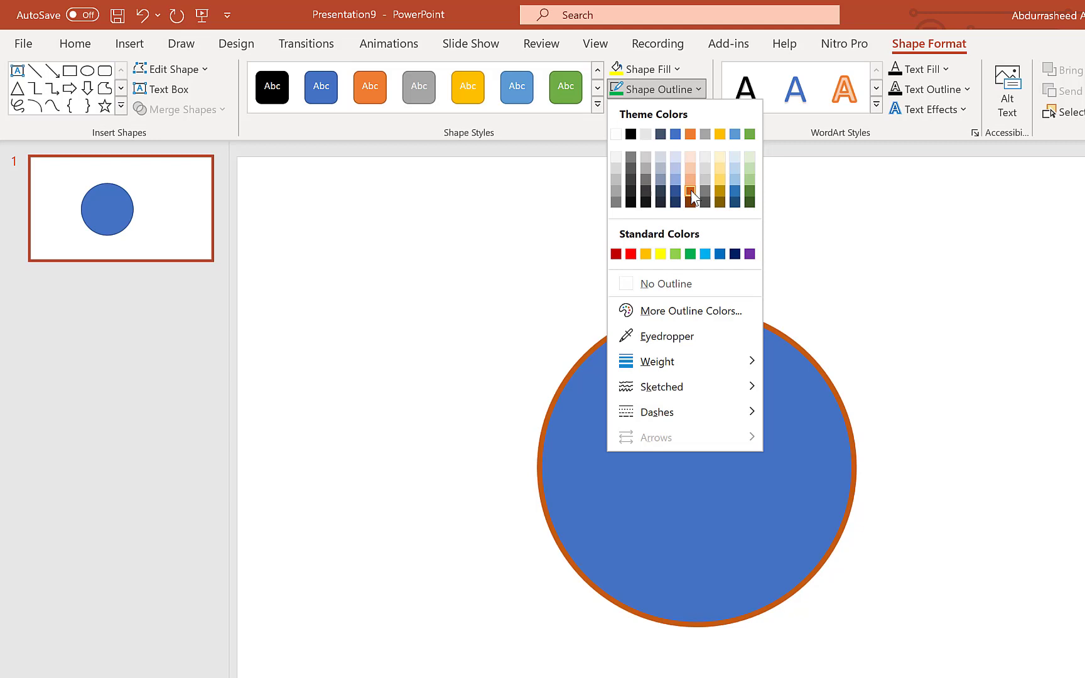
click(691, 192)
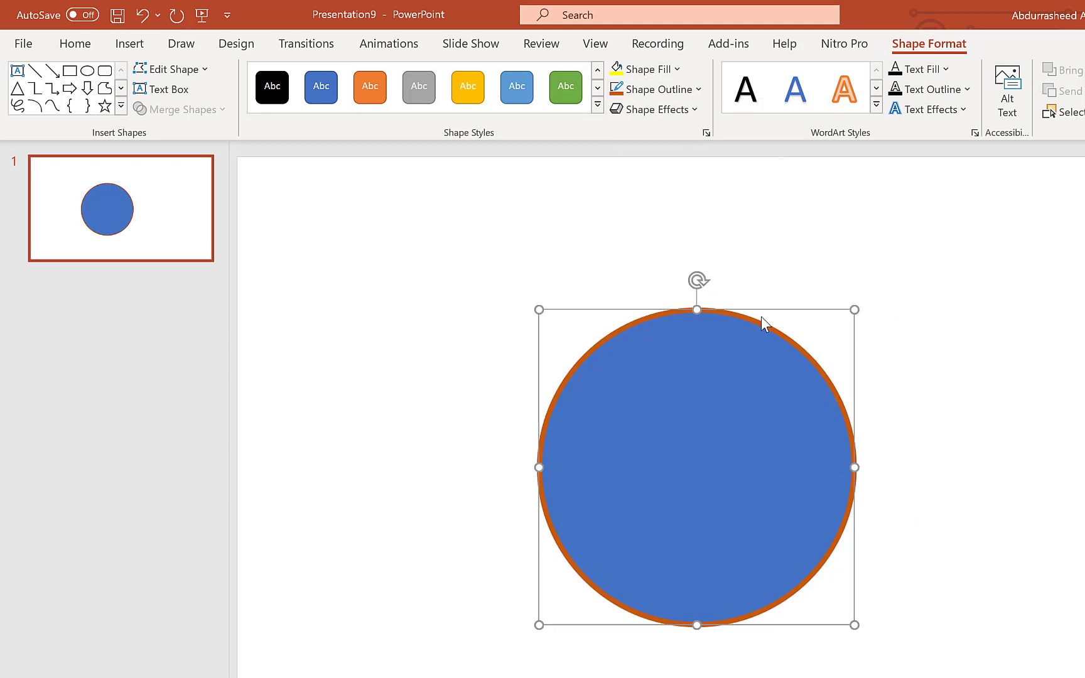
Use the passport photo from the Desktop as the circle's picture fill
click(677, 69)
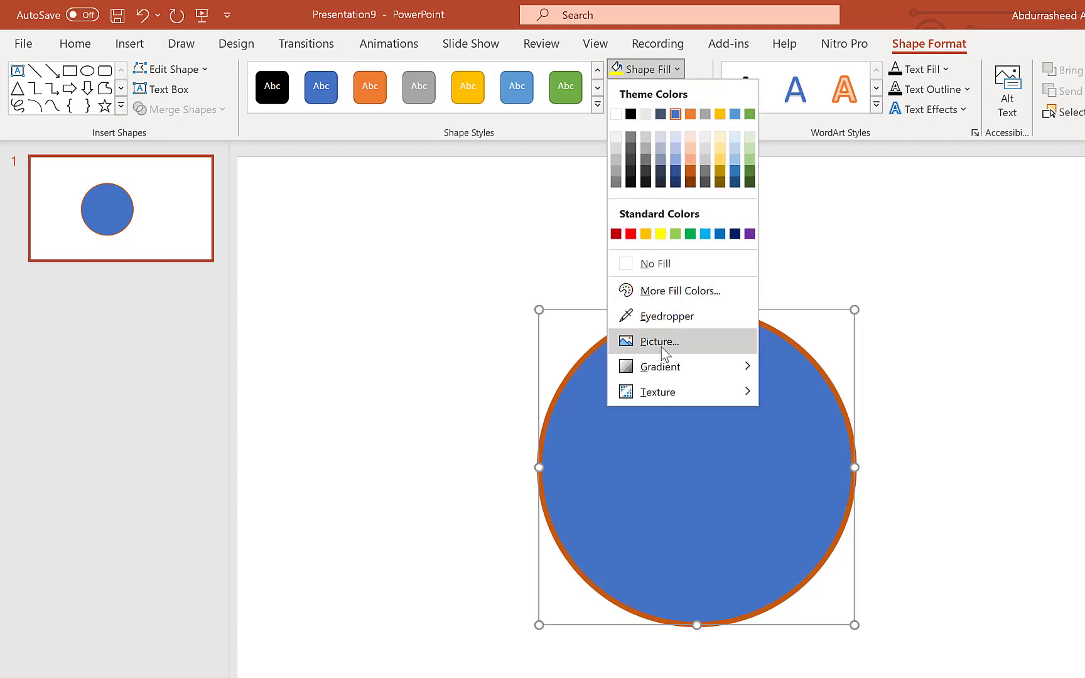
click(661, 342)
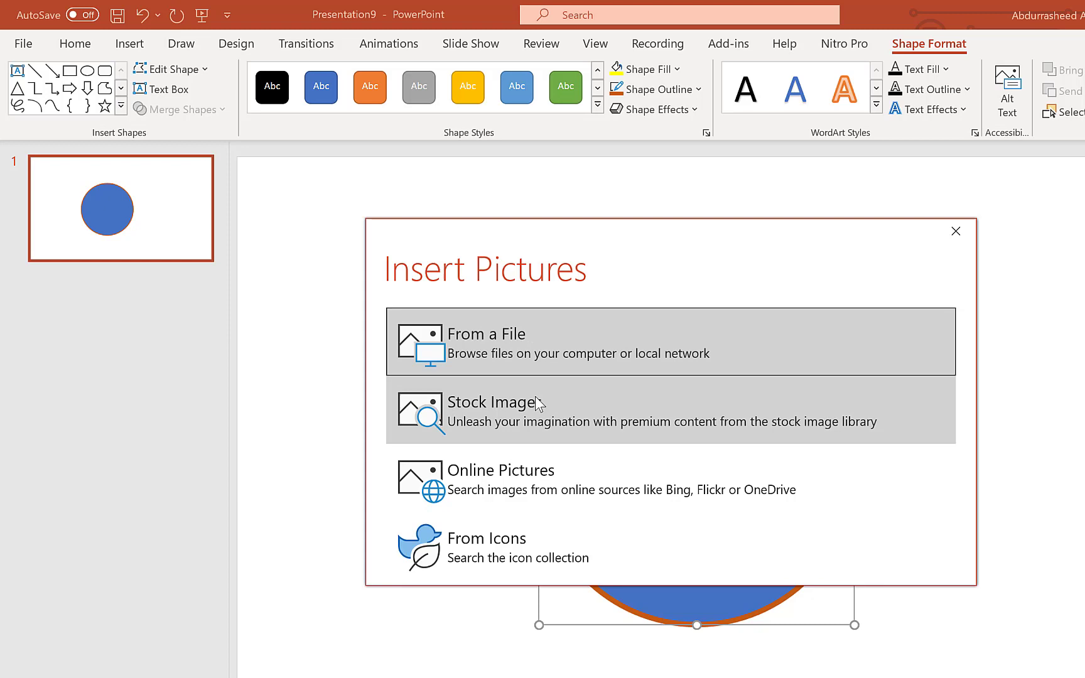
click(523, 346)
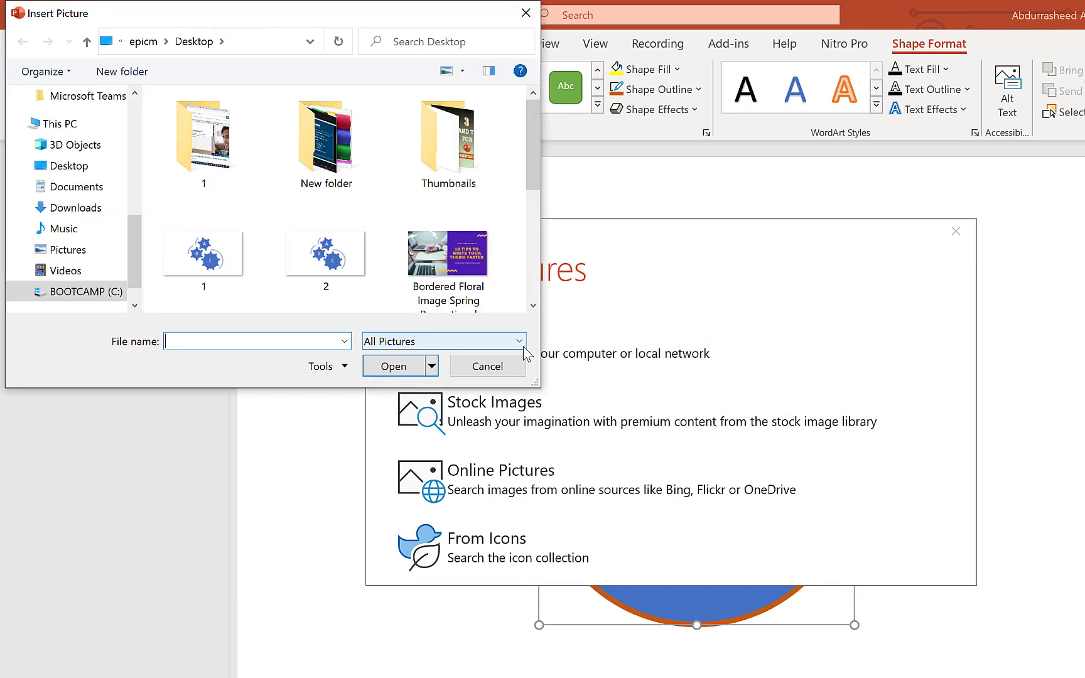
scroll(259, 179, down, 3)
click(326, 144)
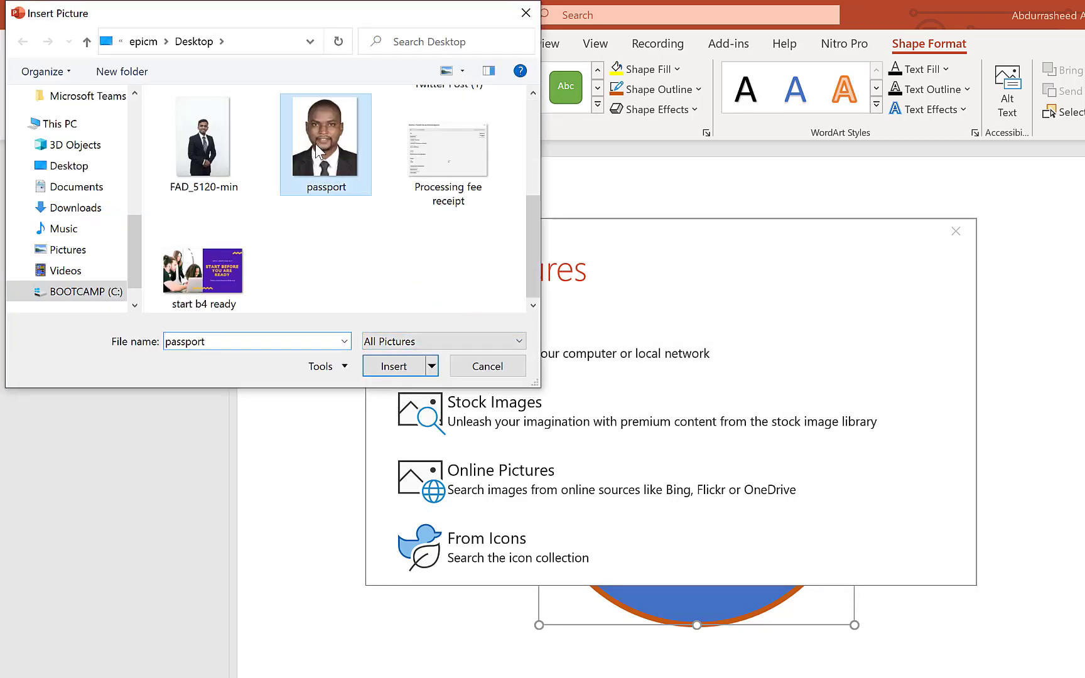
click(379, 366)
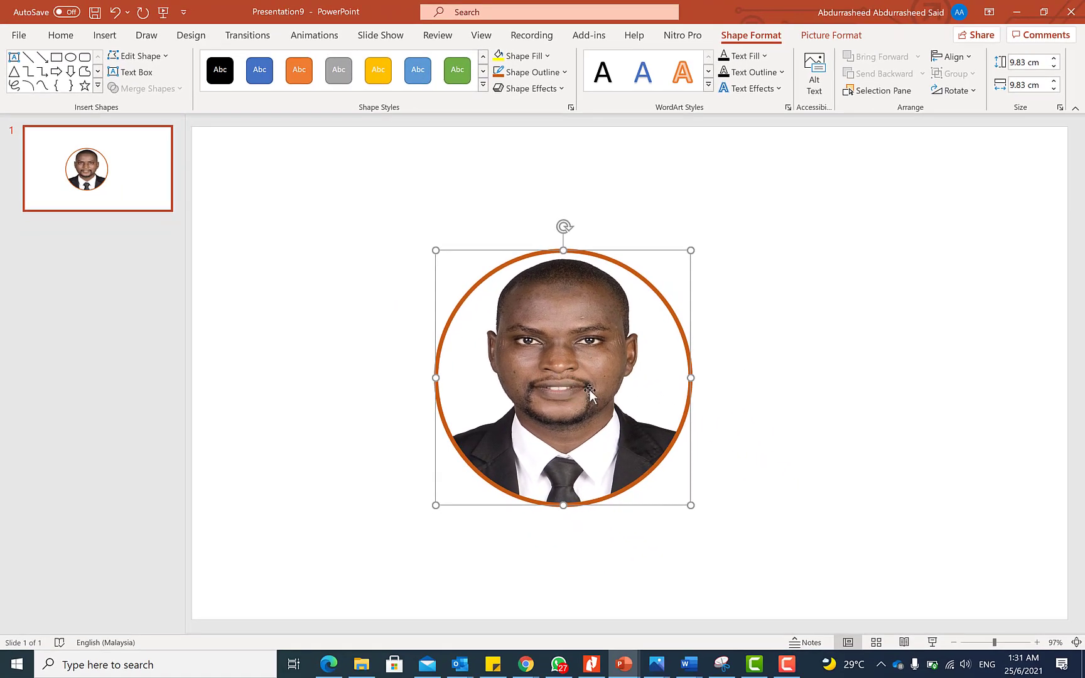
drag(575, 340, 577, 347)
Crop the portrait, enlarging the photo and shifting it right within the circle
click(776, 415)
click(583, 355)
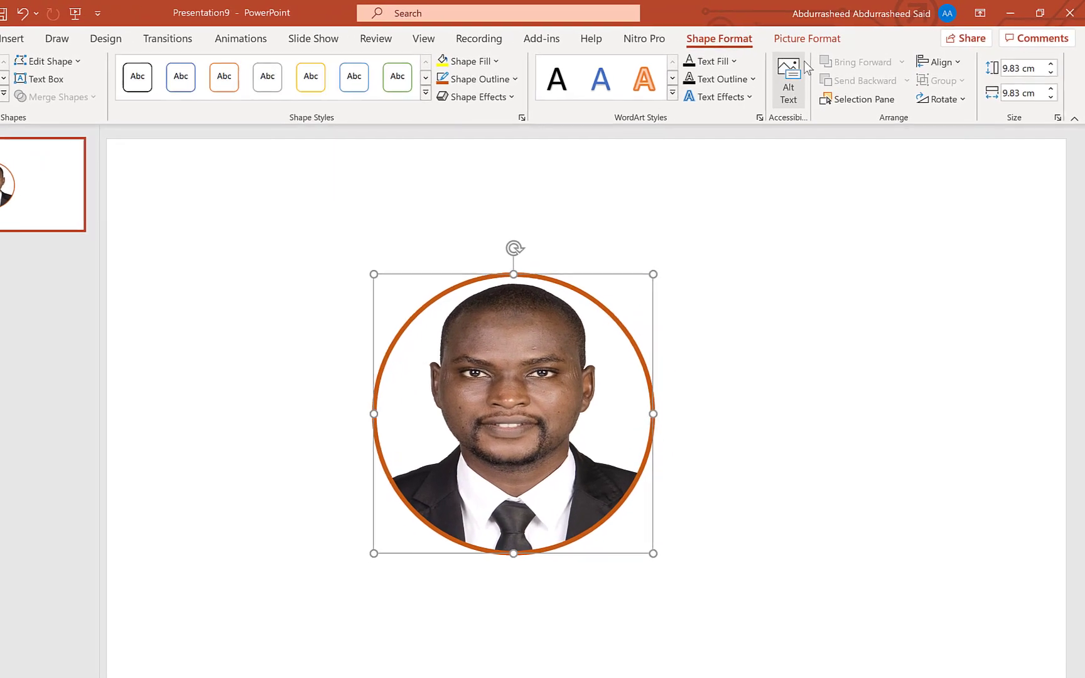
click(800, 39)
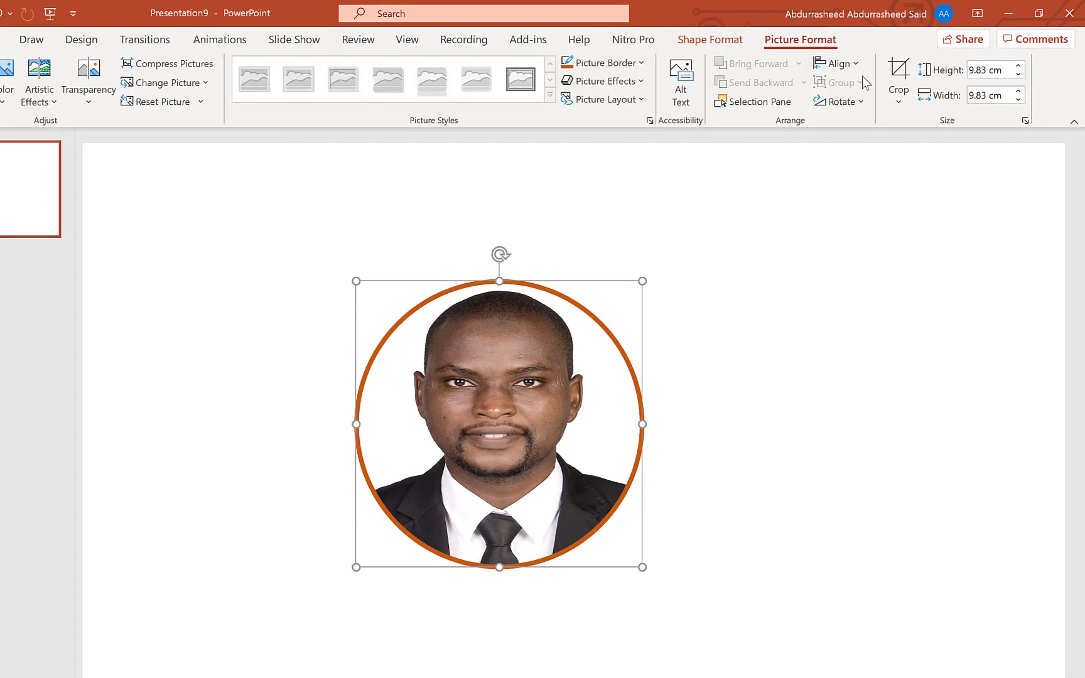
click(900, 72)
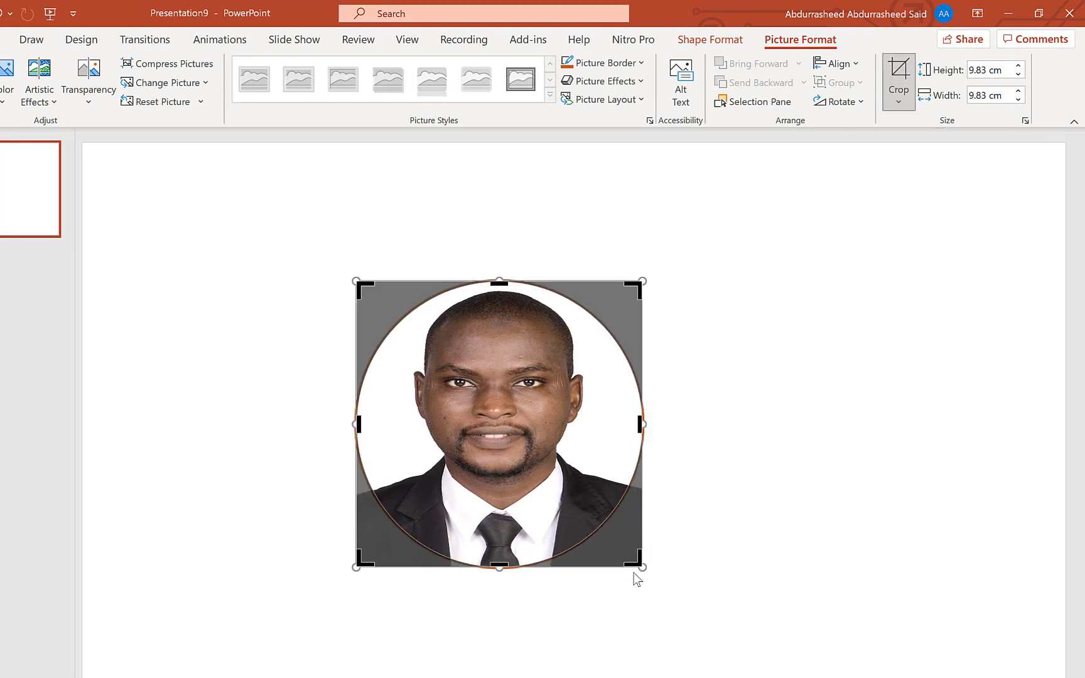
mouse_move(642, 566)
mouse_down()
mouse_move(669, 586)
mouse_move(642, 564)
mouse_up()
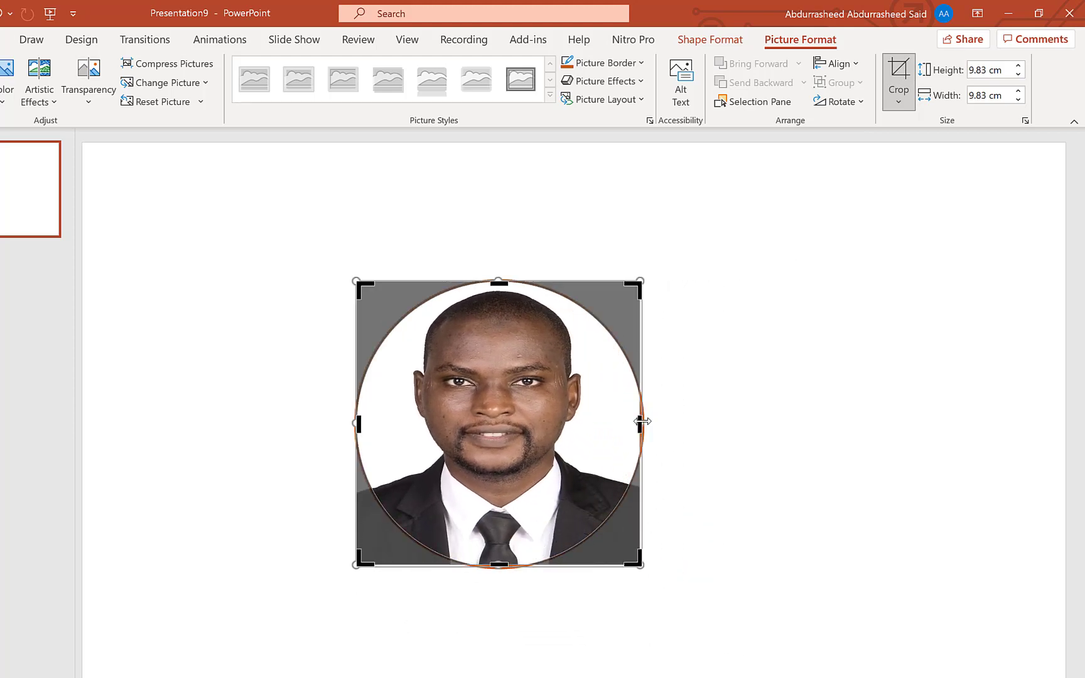
drag(641, 422, 596, 416)
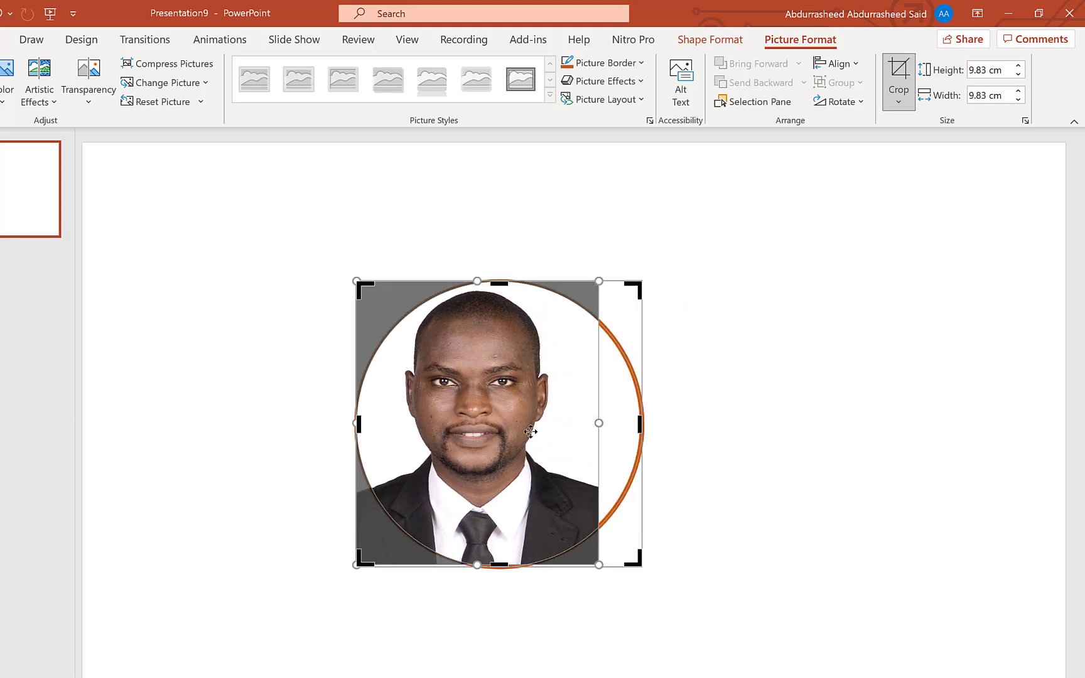
drag(491, 411, 517, 417)
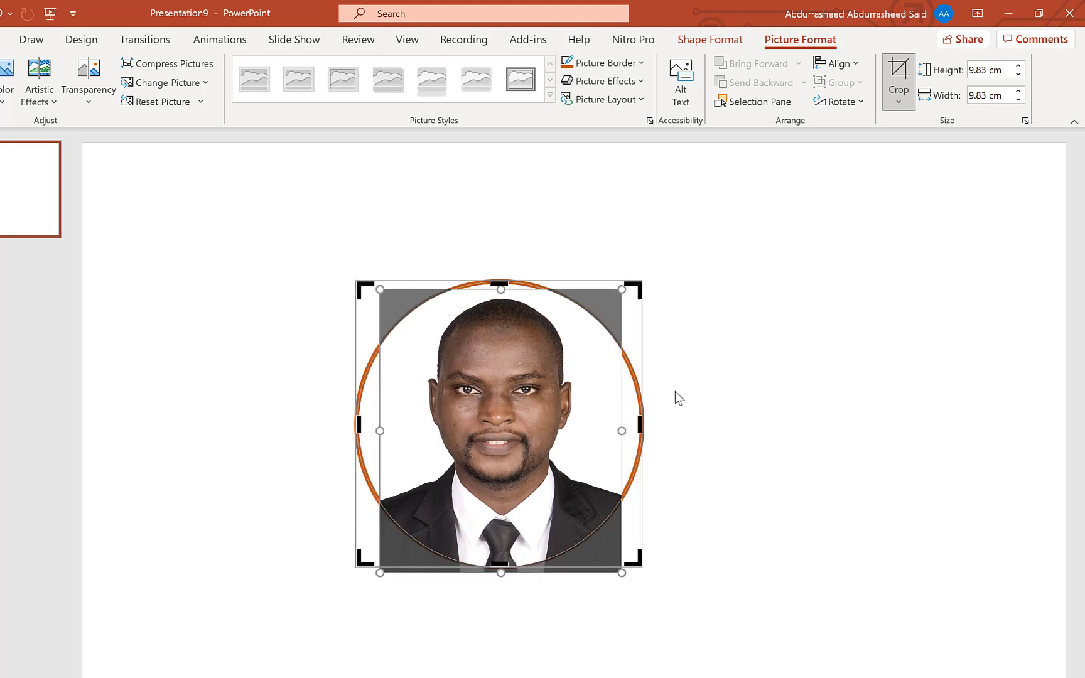
click(755, 357)
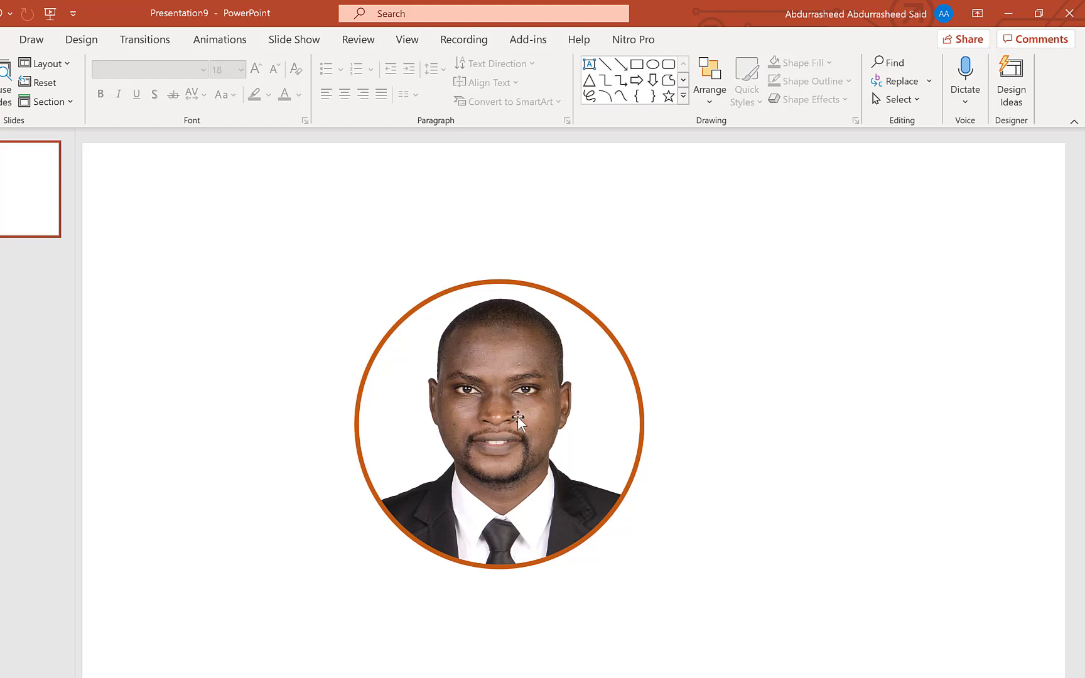
Move the portrait circle to the right side of the slide
mouse_move(508, 430)
mouse_down()
mouse_move(308, 366)
mouse_move(277, 386)
mouse_up()
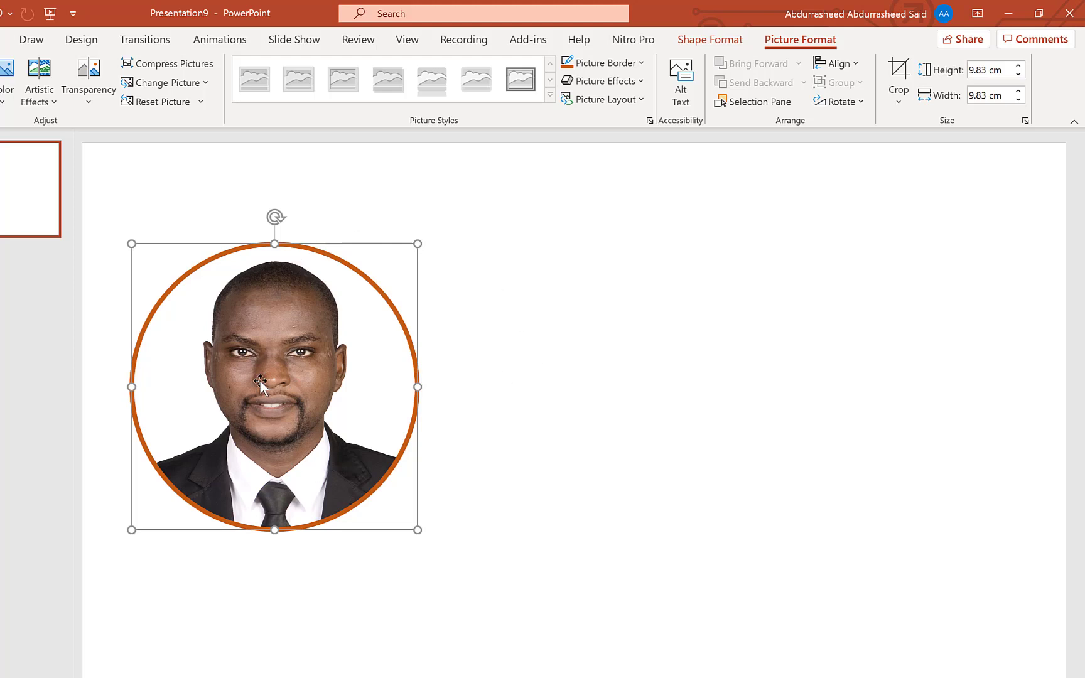
mouse_move(261, 386)
mouse_down()
mouse_move(613, 426)
mouse_move(829, 406)
mouse_up()
click(402, 362)
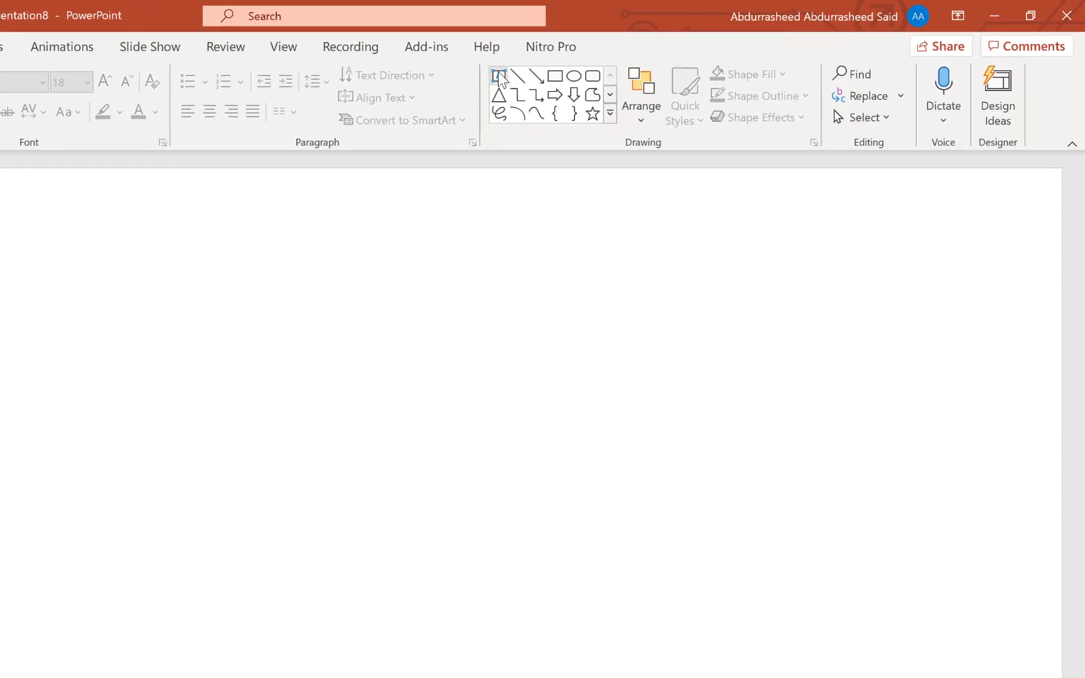
Draw a widened text box and dictate a tips-and-tricks welcome with a like-and-subscribe request
click(498, 76)
click(170, 346)
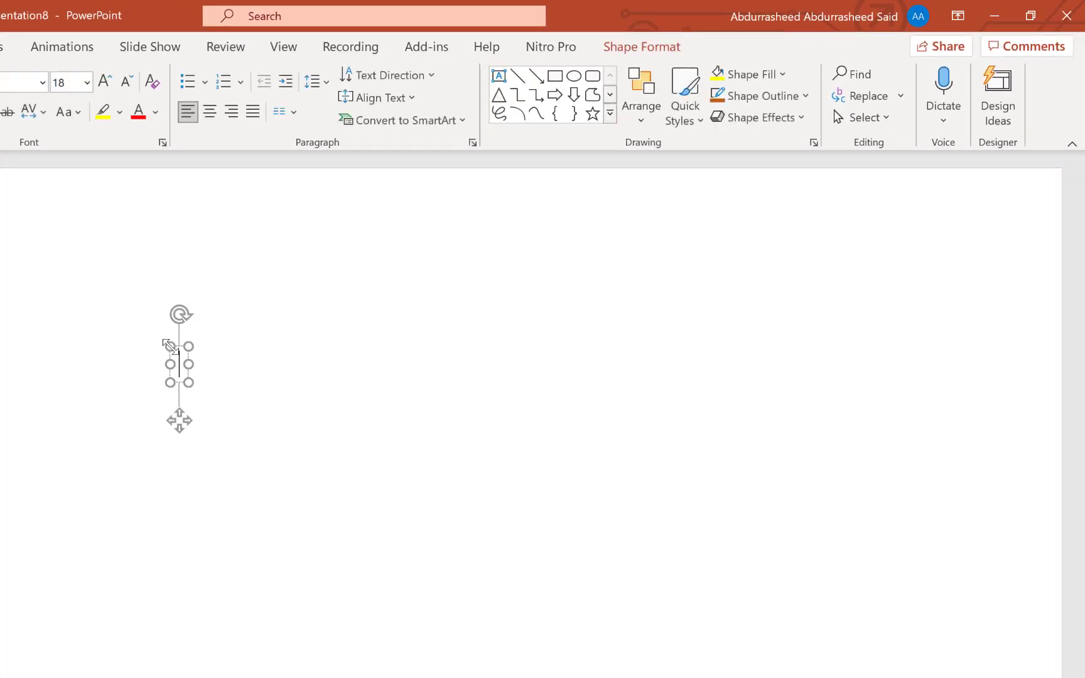
drag(188, 363, 394, 364)
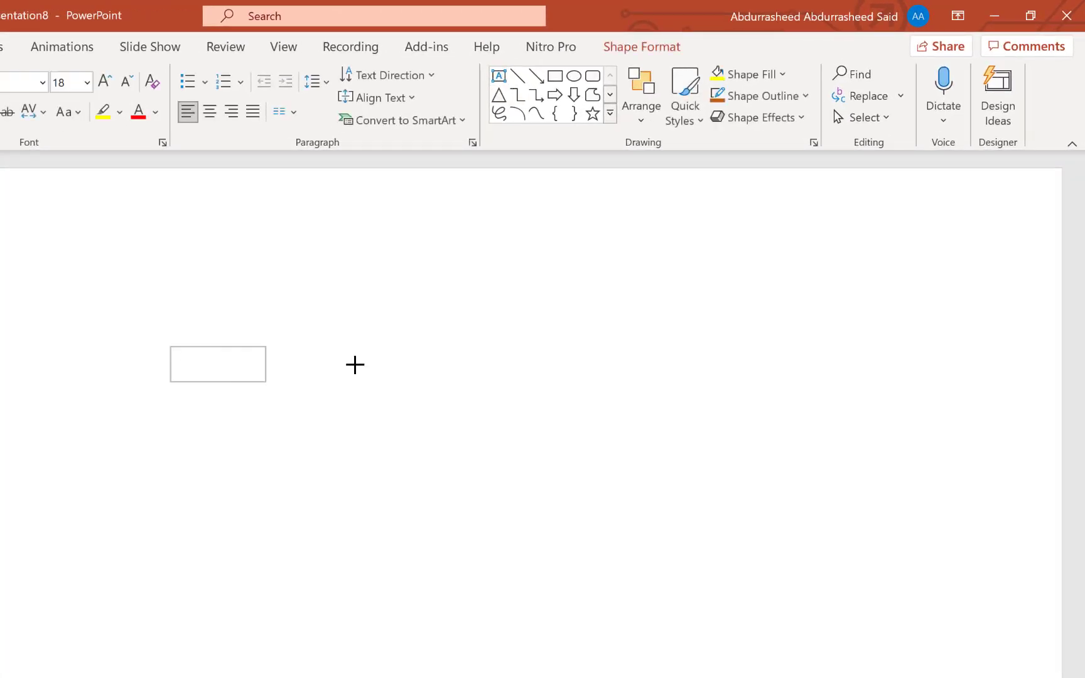
click(232, 365)
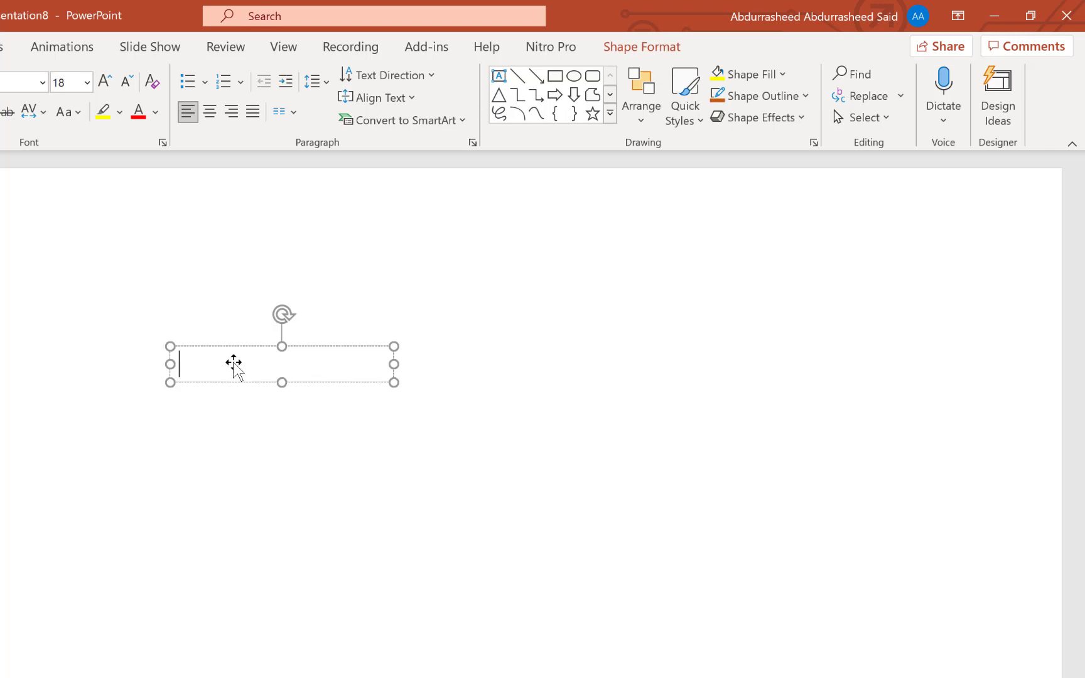
click(946, 89)
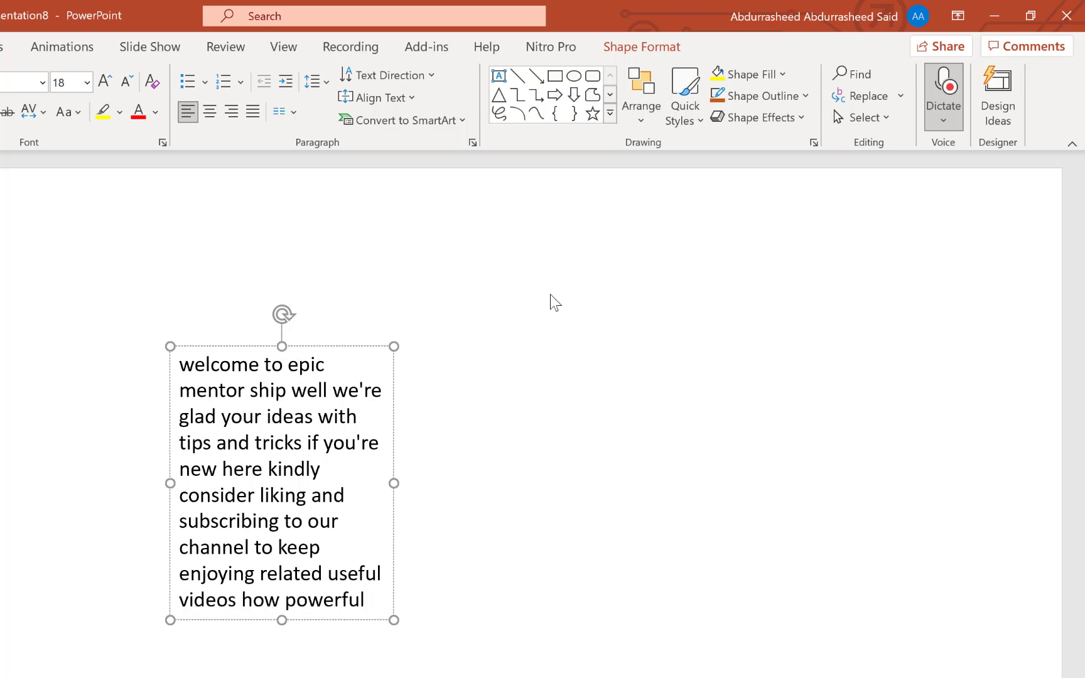
click(949, 88)
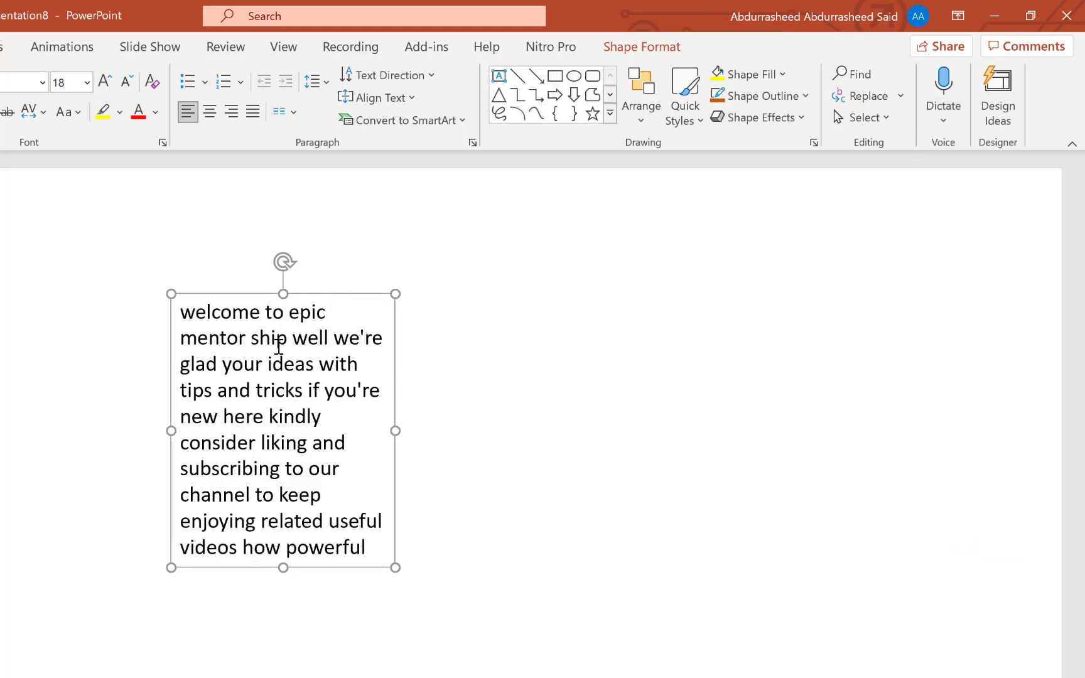
Translate all the text box's text to Bangla in the Translator pane and insert it
click(559, 42)
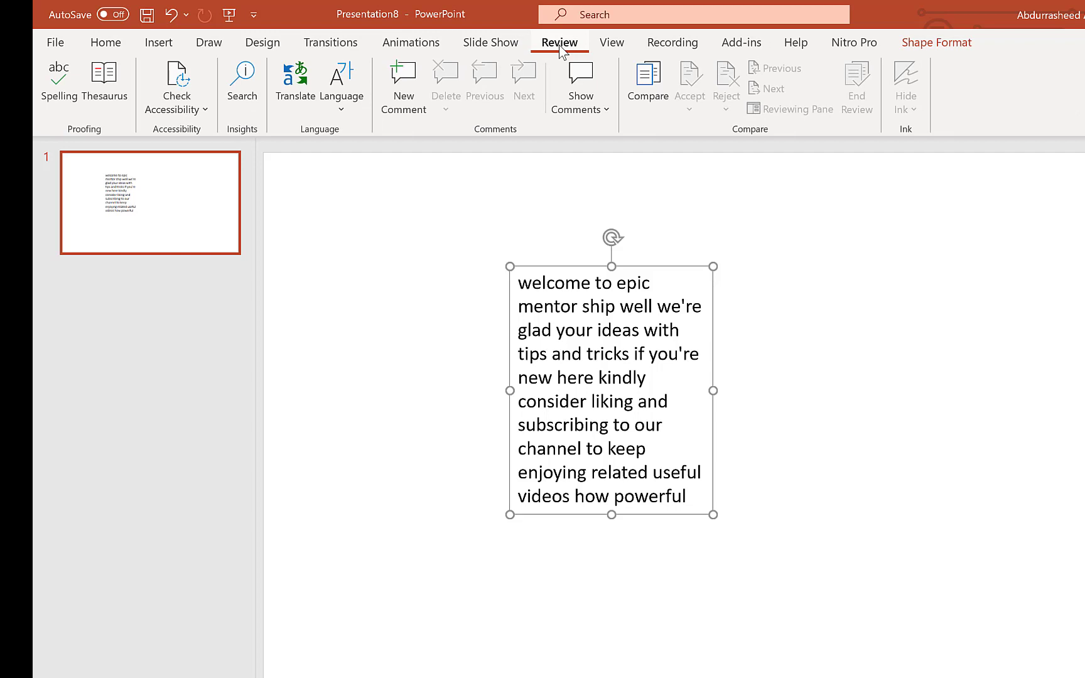
click(295, 80)
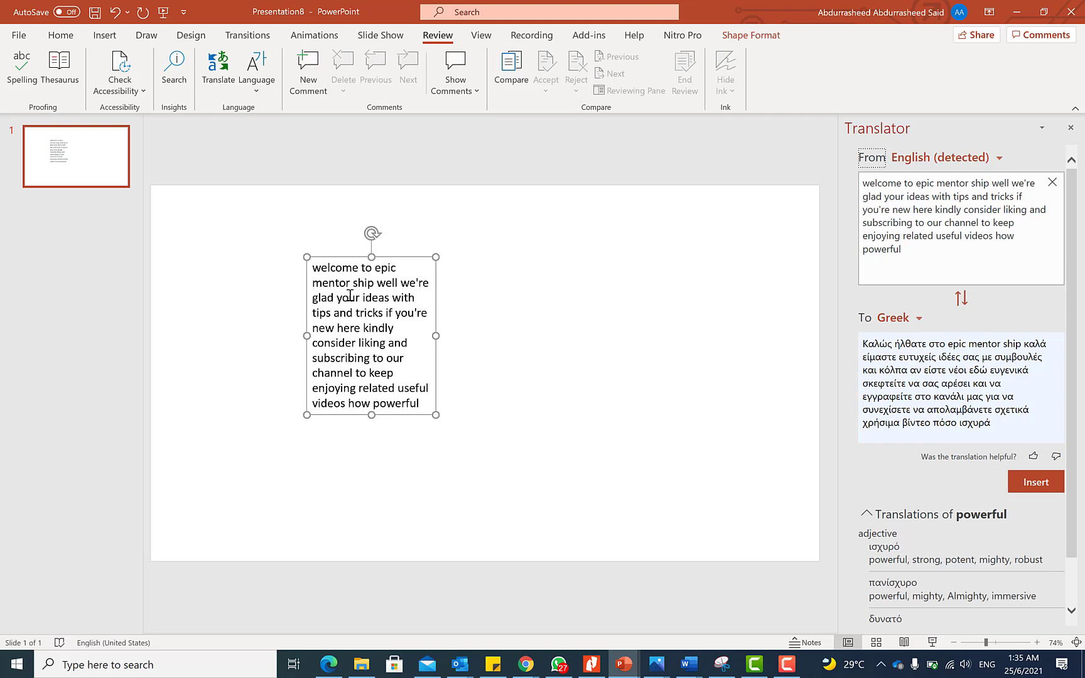
key(ctrl+a)
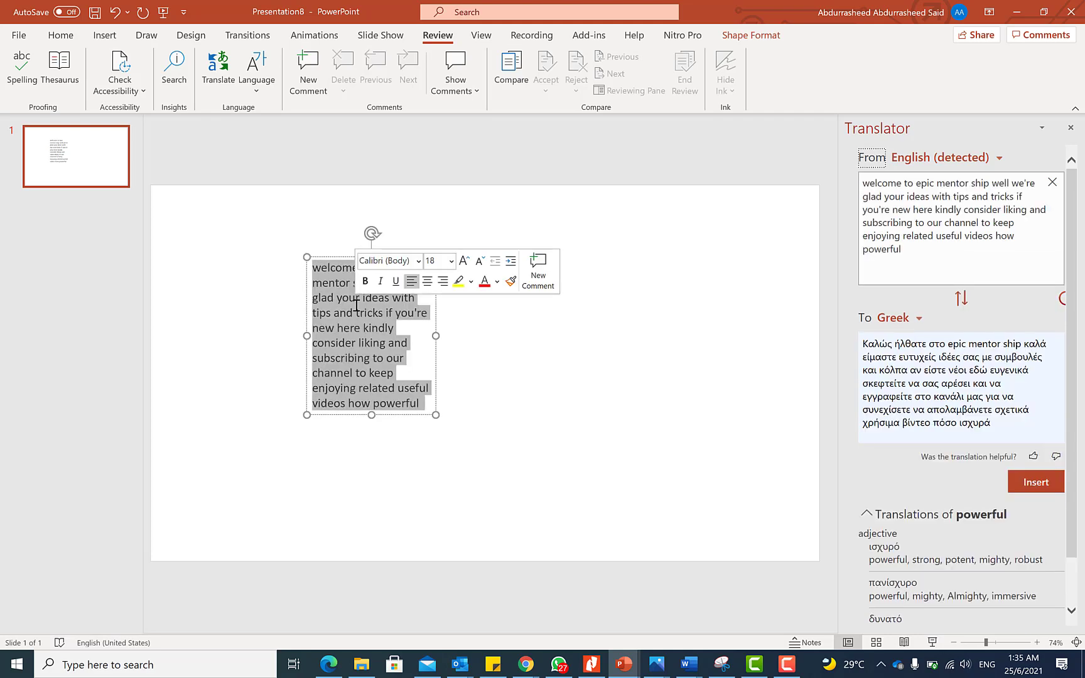
click(921, 320)
scroll(924, 389, down, 1)
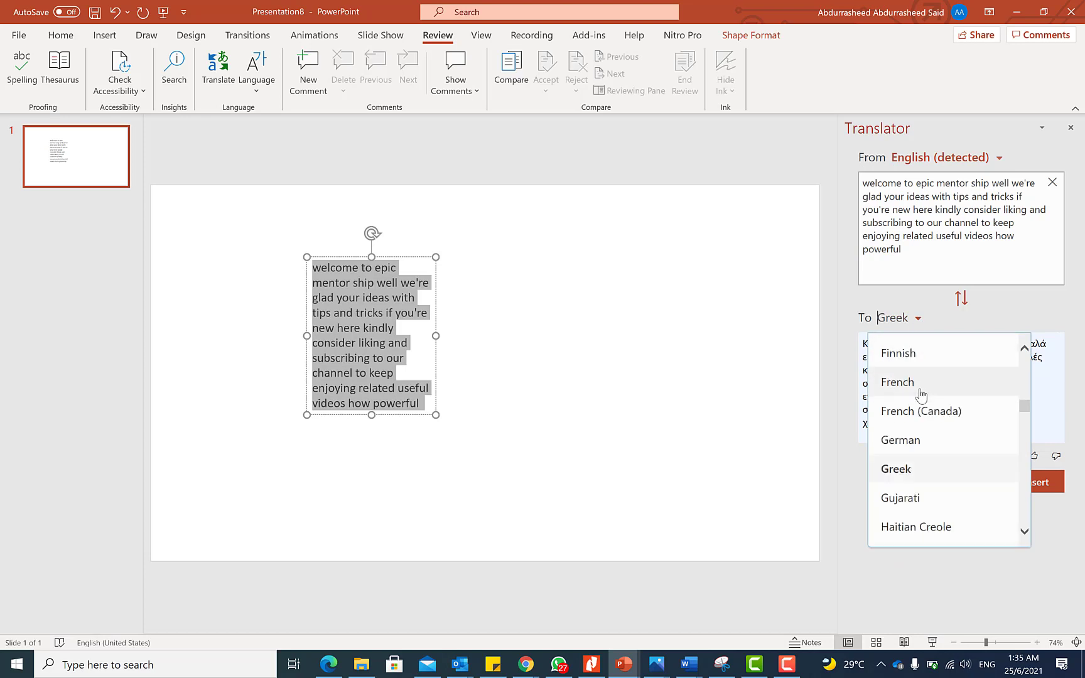
scroll(924, 394, up, 2)
scroll(923, 395, up, 2)
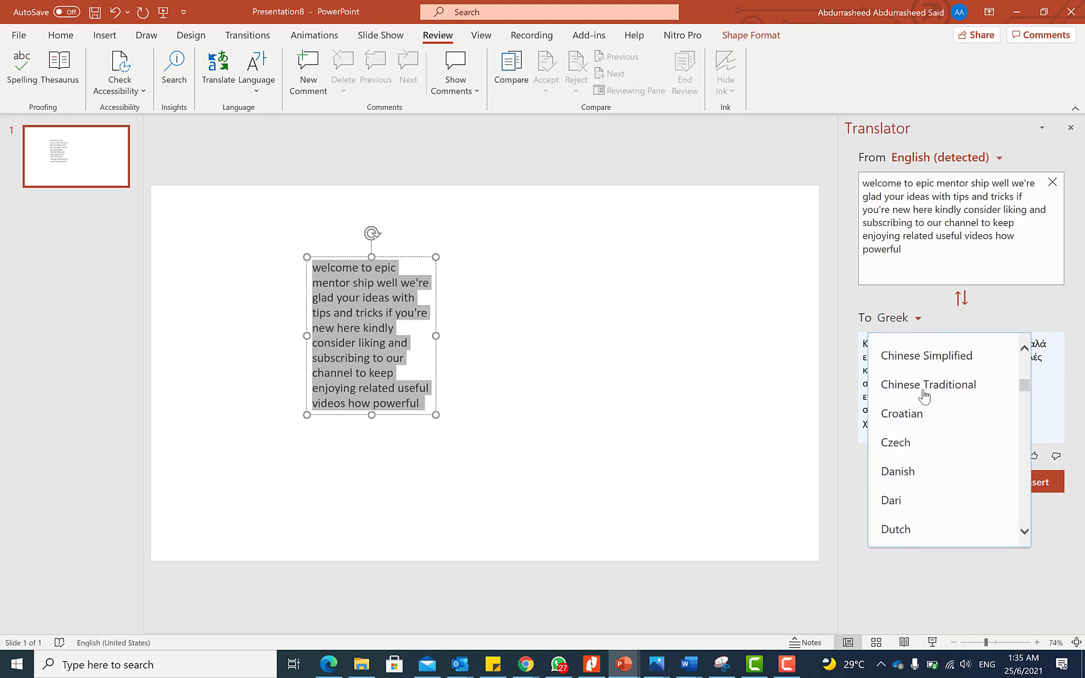
scroll(924, 395, up, 2)
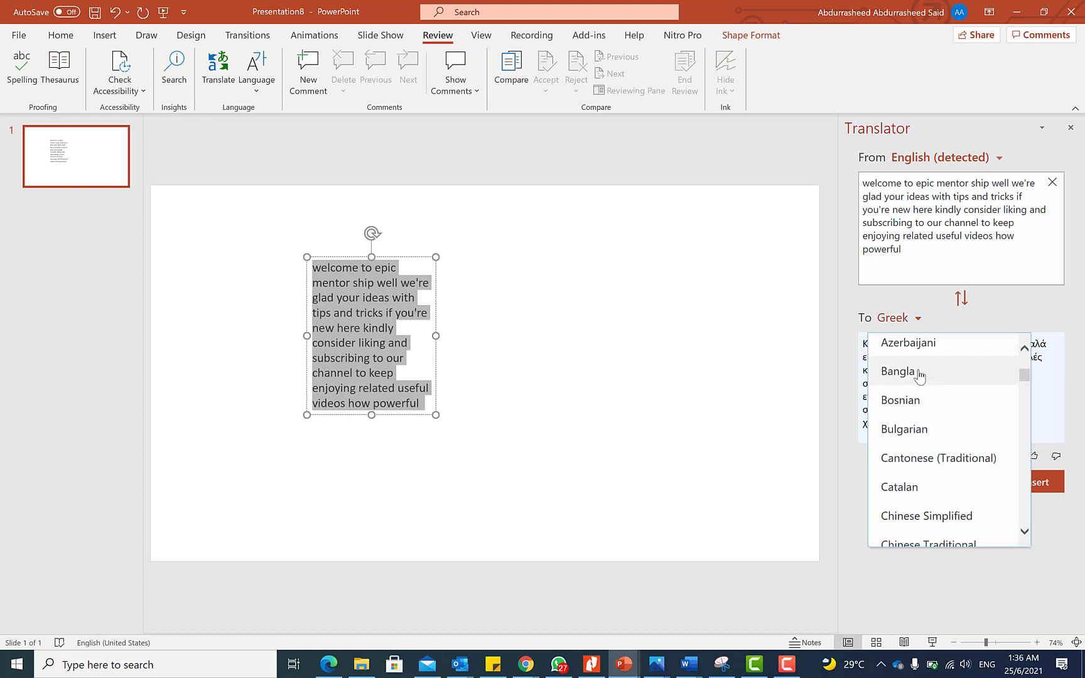
click(919, 376)
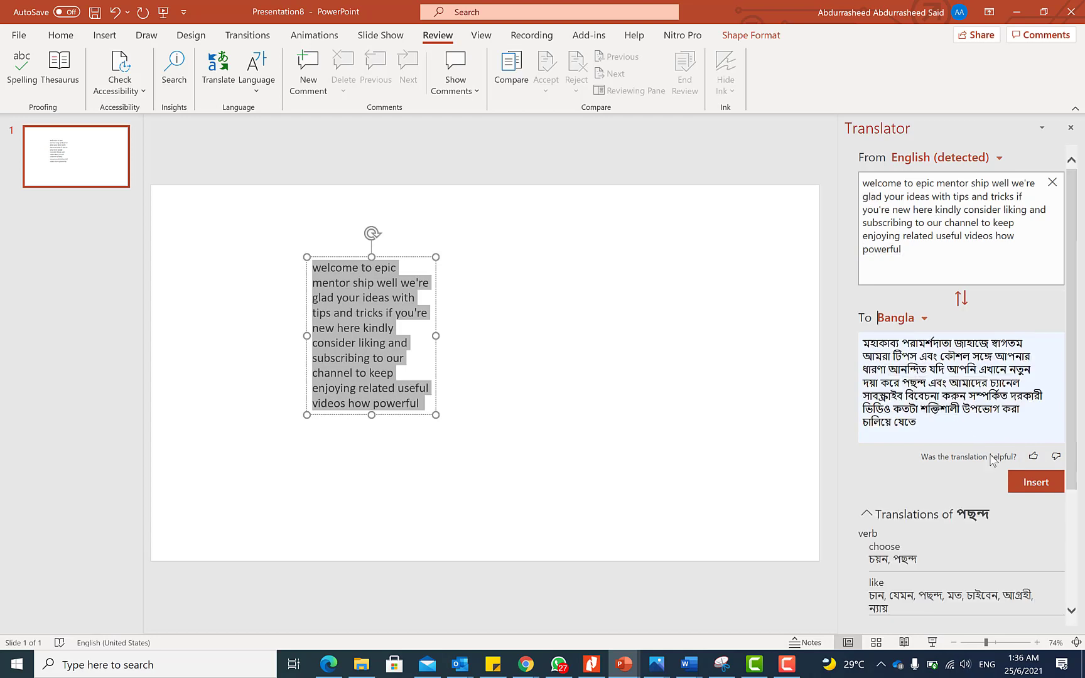
click(1036, 482)
Swap the Translator direction to Bangla-to-English and insert the English text
click(1025, 478)
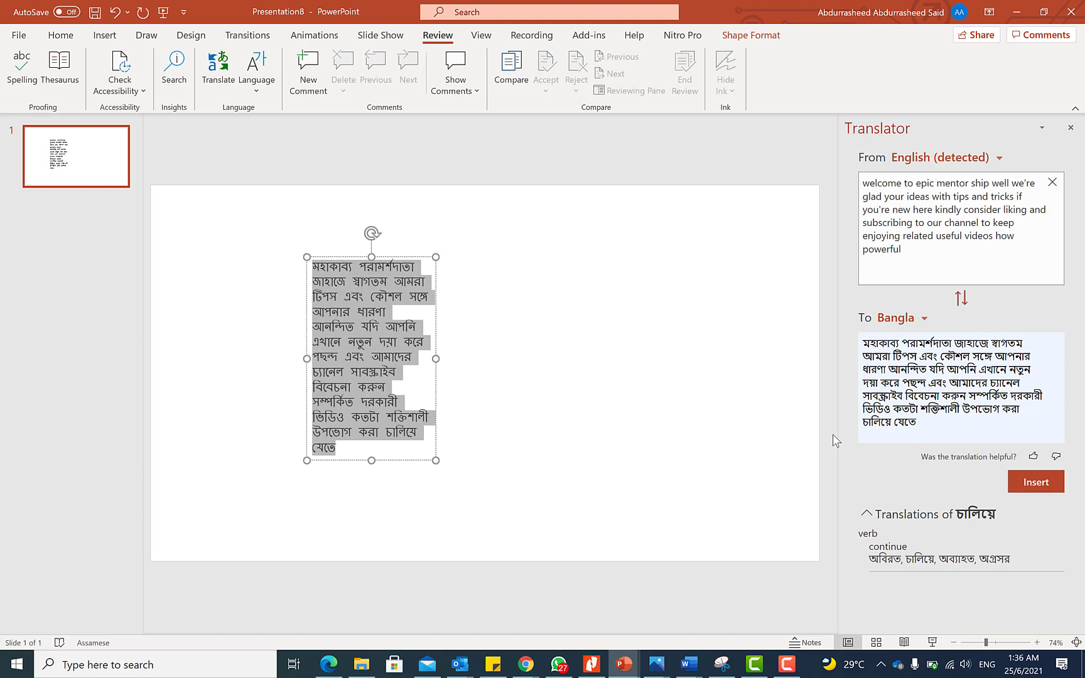
click(960, 298)
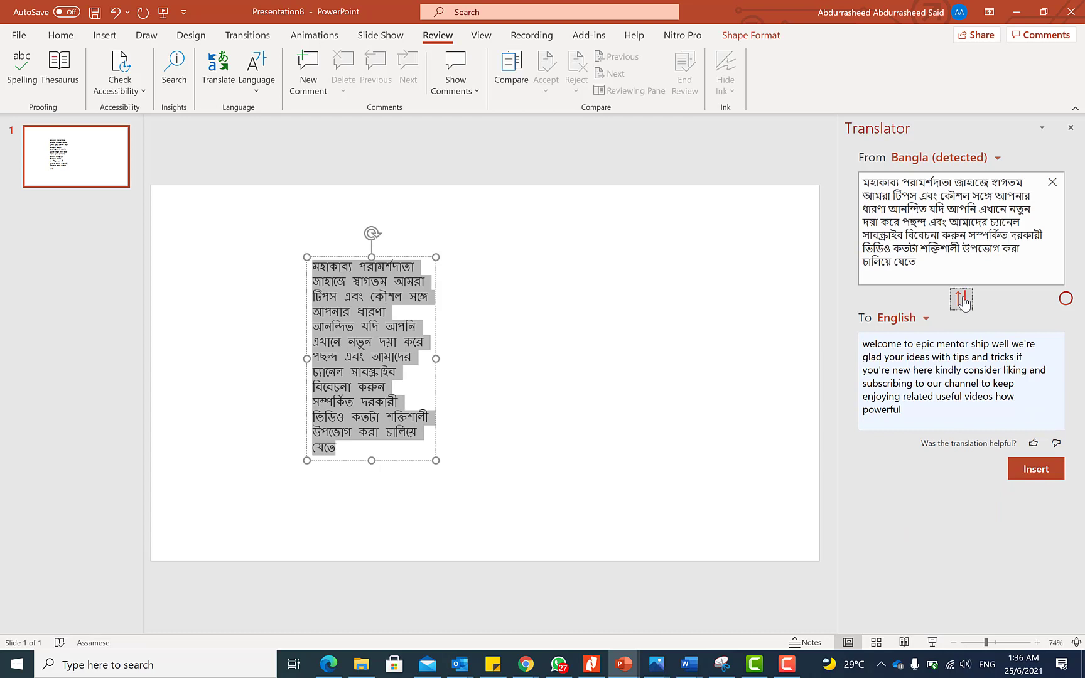
click(1036, 469)
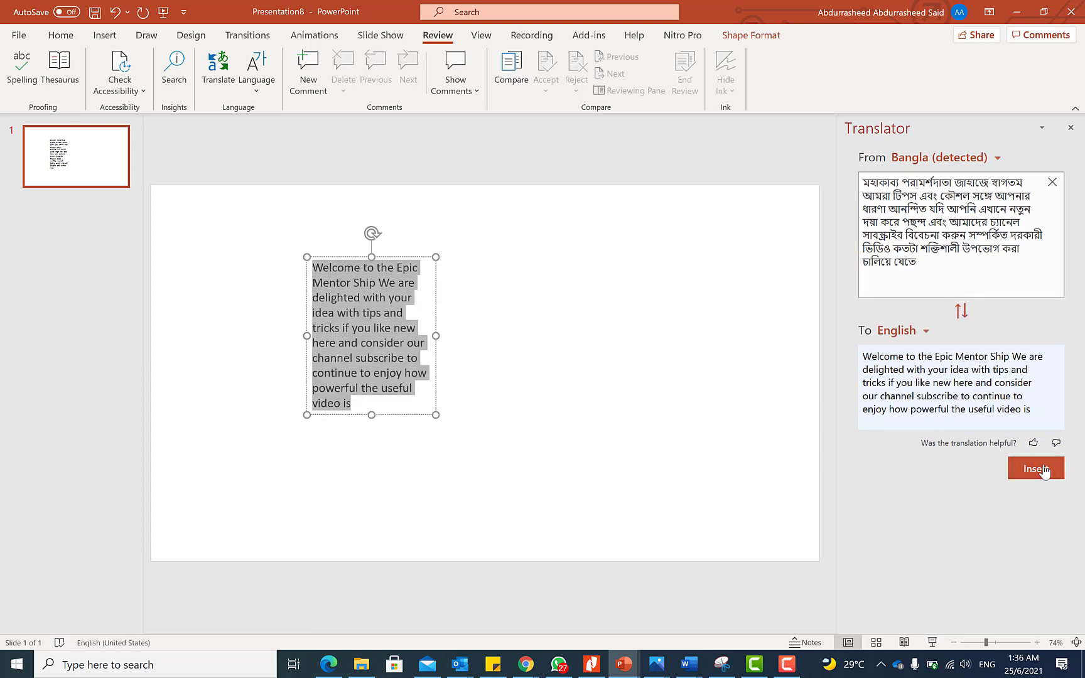